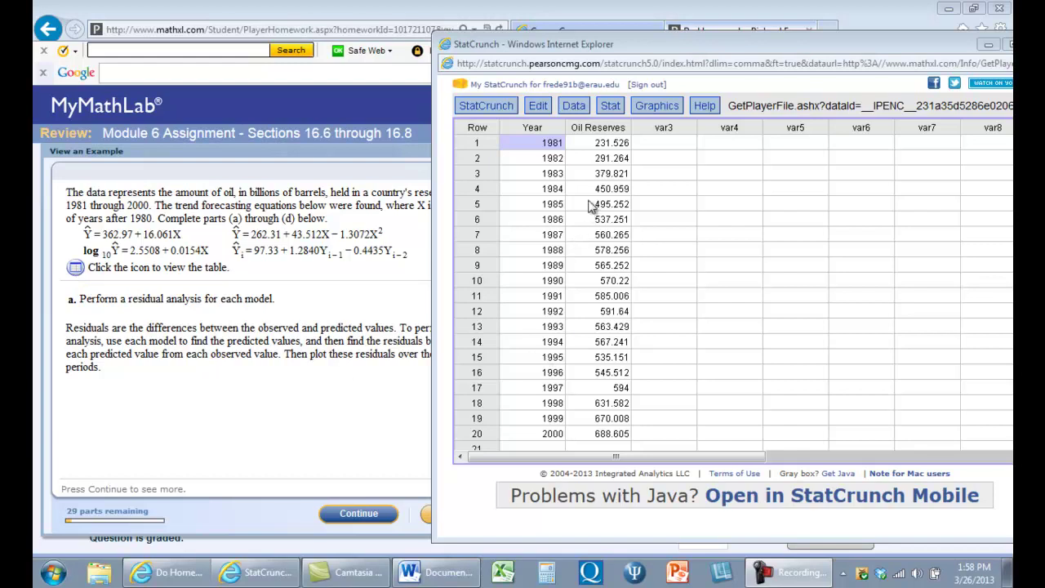
Rename the empty var3 column to 'Year digit'.
click(662, 141)
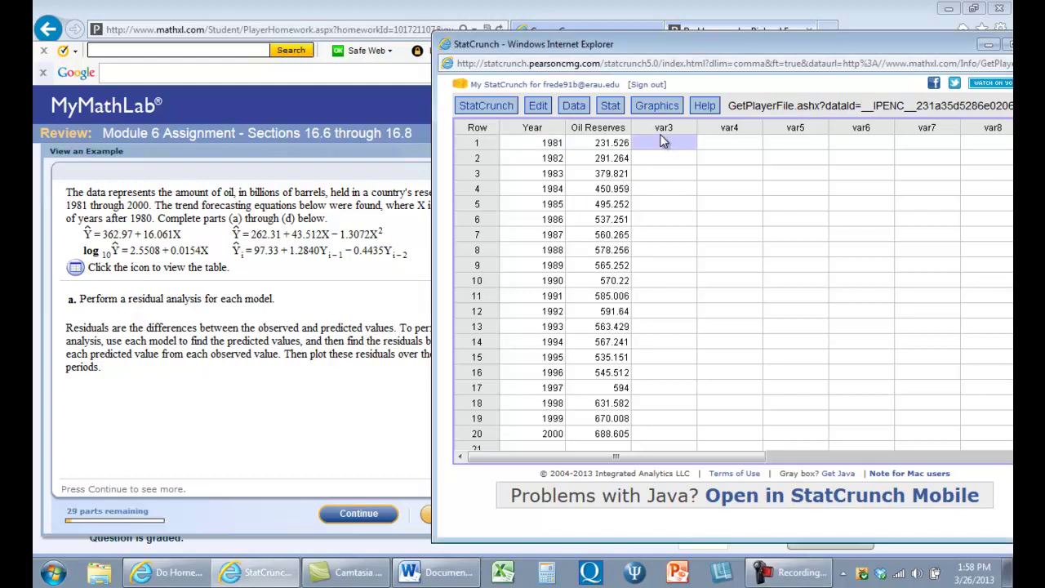
click(663, 131)
key(BackSpace)
key(BackSpace)
key(BackSpace)
key(BackSpace)
text(Year digit)
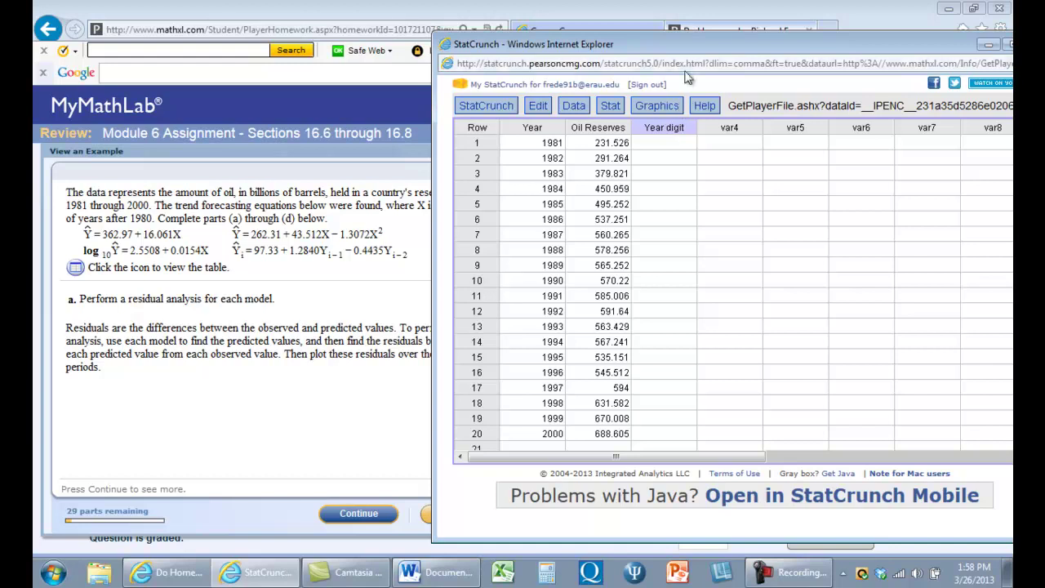
drag(690, 50, 761, 55)
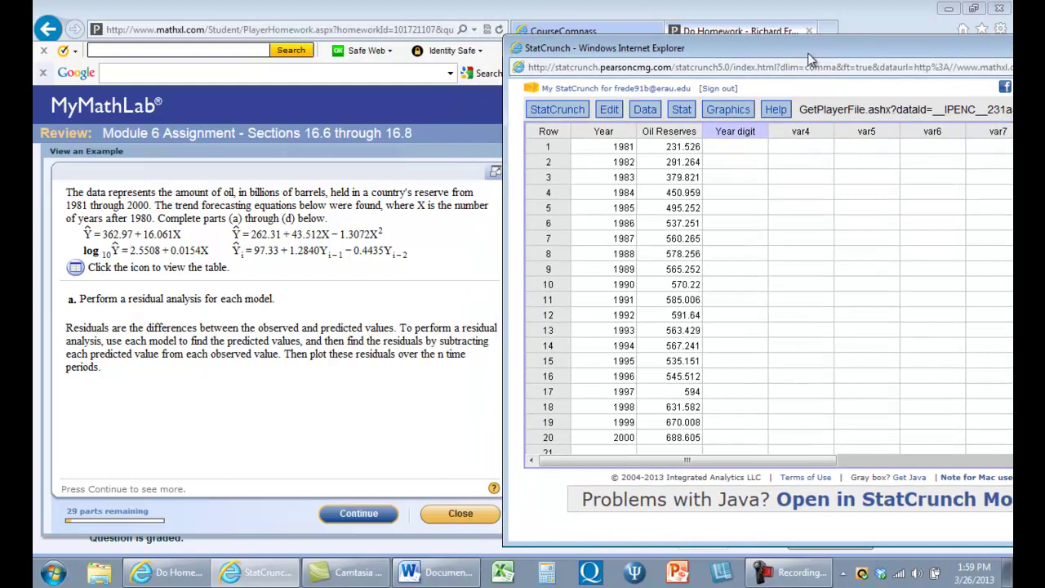
drag(857, 43, 779, 47)
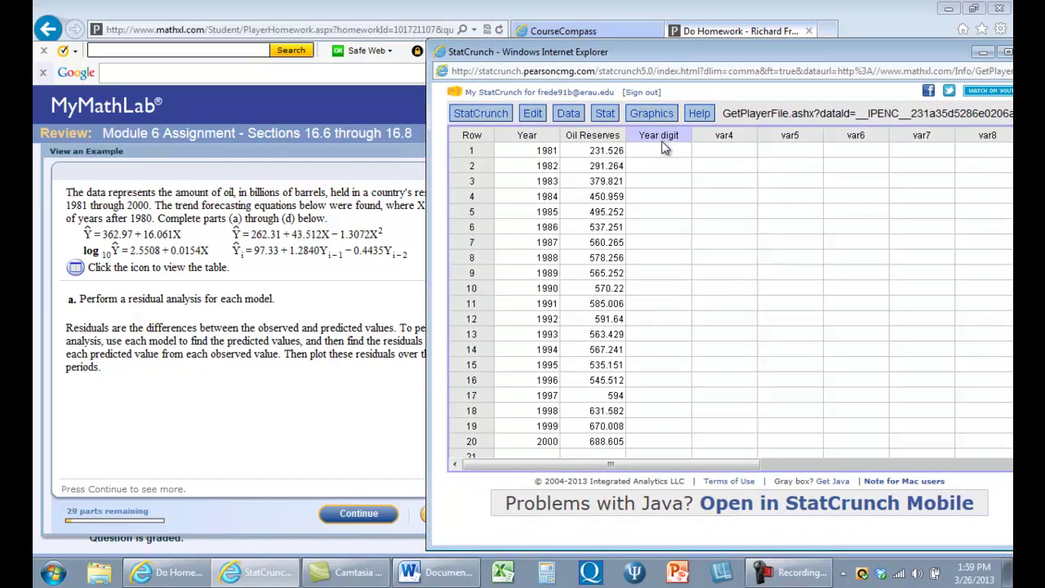
Enter the values 1 through 20 down the Year digit column, one per row.
click(641, 155)
text(1)
key(Return)
text(2)
key(Return)
text(3)
key(Return)
text(4)
key(Return)
text(5)
key(Return)
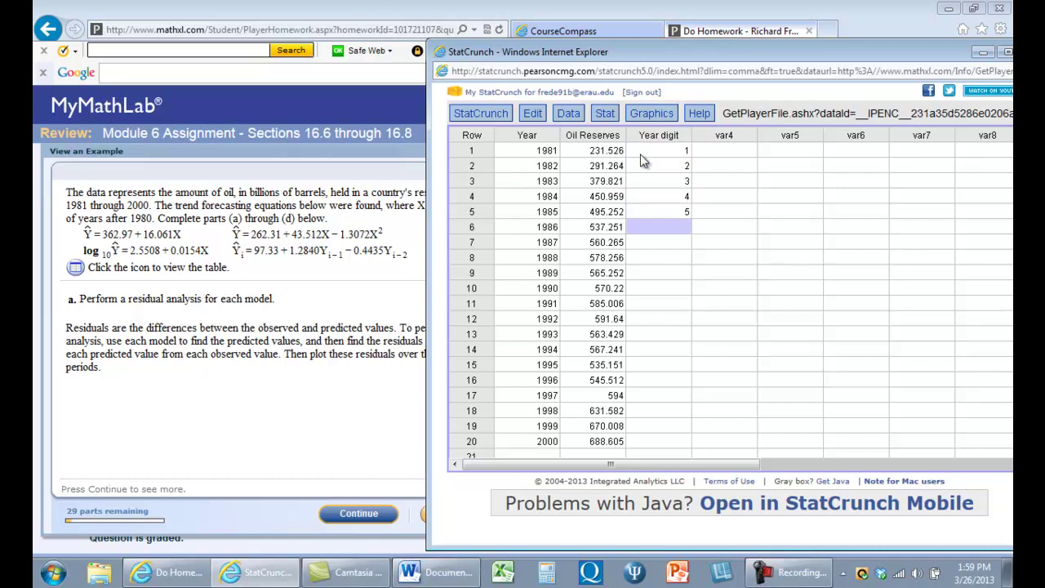
text(6)
key(Return)
text(7)
key(Return)
text(8)
key(Return)
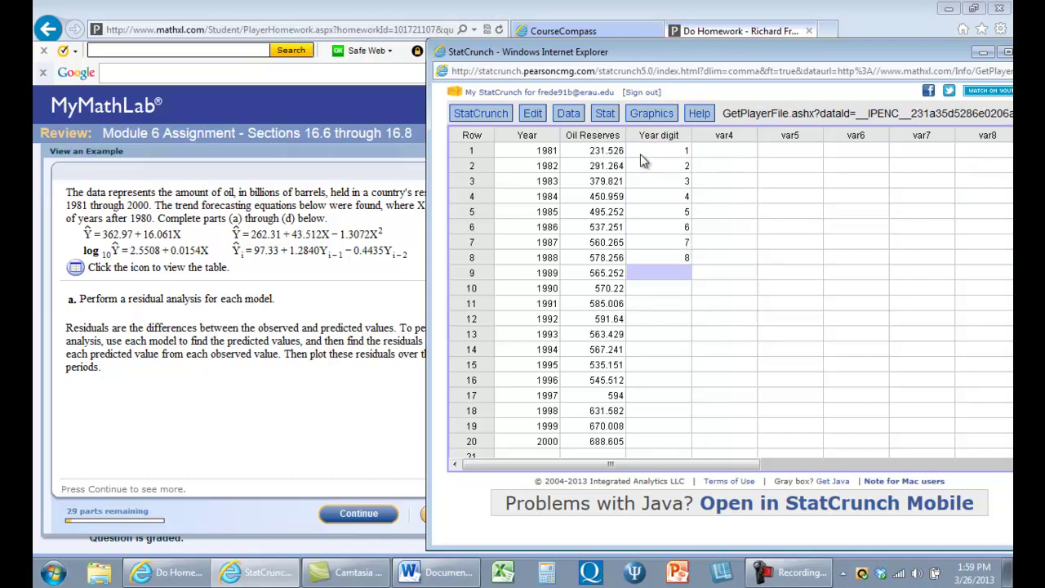
text(9)
key(Return)
text(10)
key(Return)
text(11)
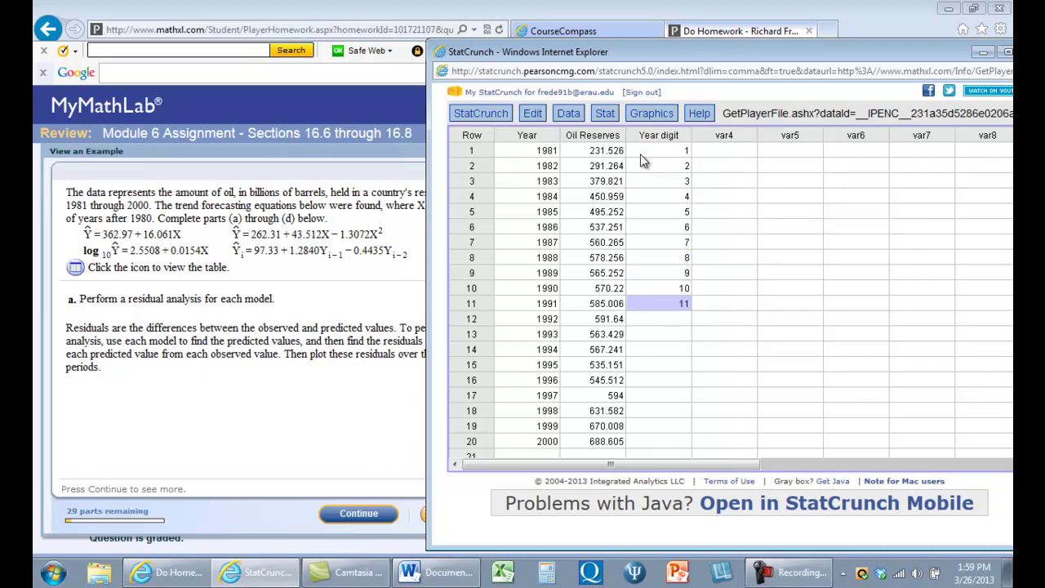
key(Return)
text(12)
key(Return)
text(13)
key(Return)
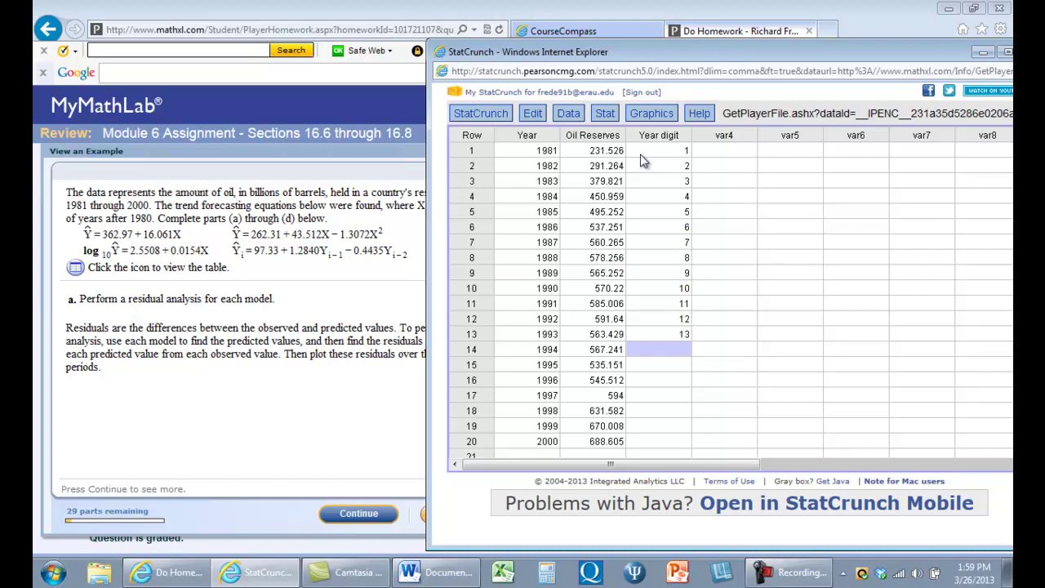
text(14)
key(Return)
text(15)
key(Return)
text(16)
key(Return)
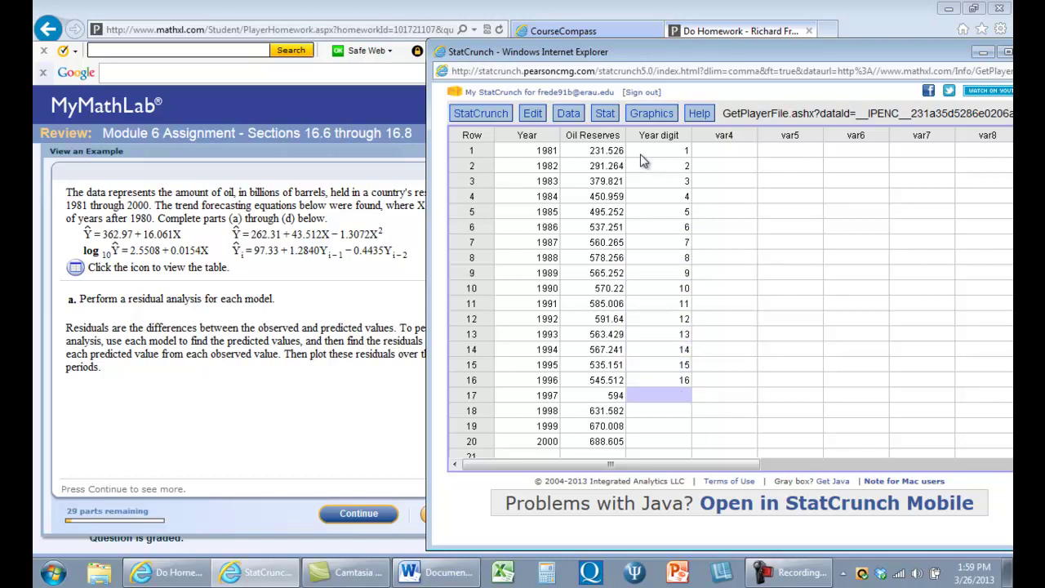
text(17)
key(Return)
text(18)
key(Return)
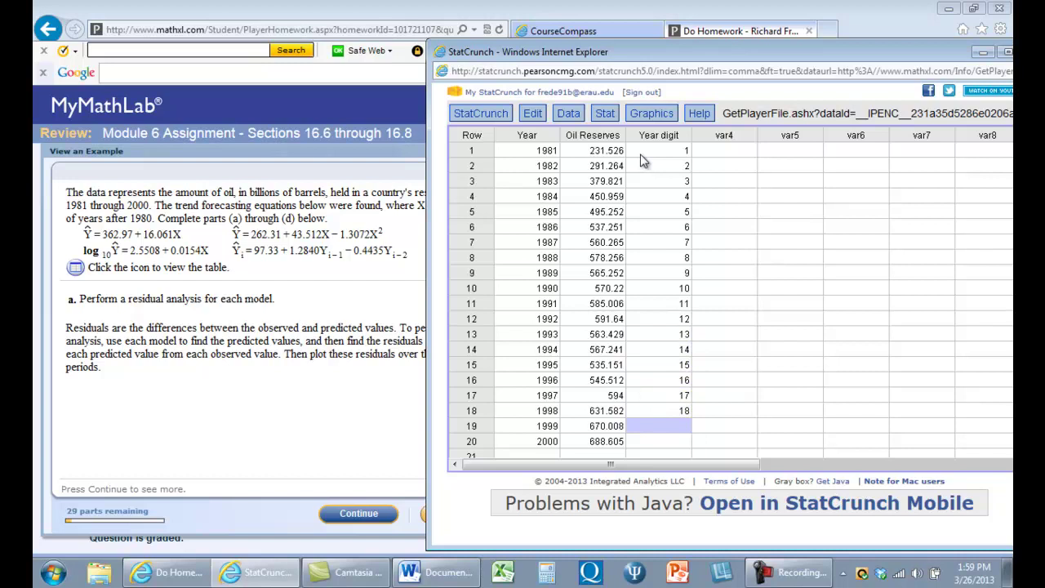
text(19)
key(Return)
text(20)
key(Return)
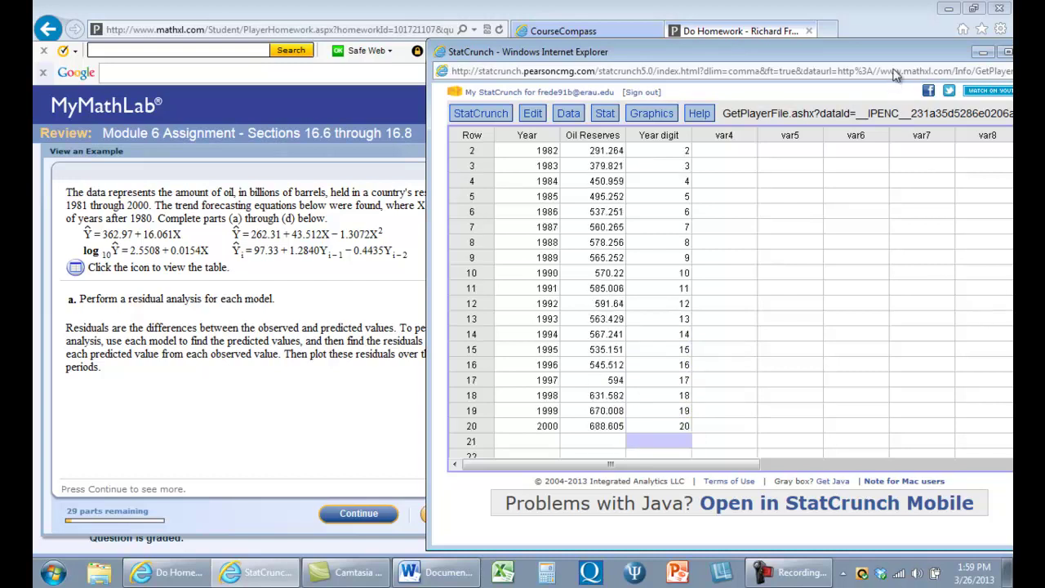
drag(888, 55, 847, 59)
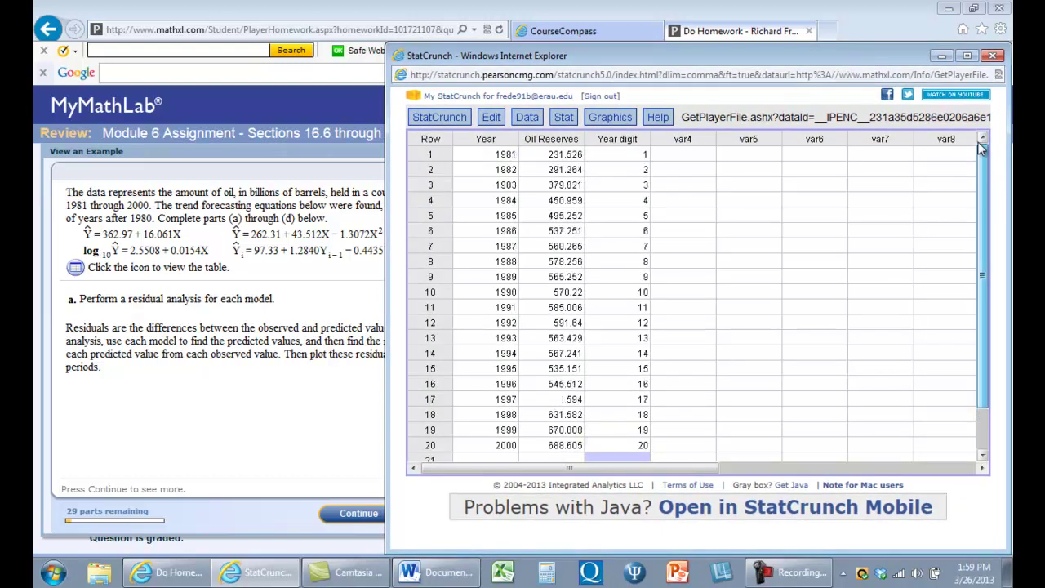
click(529, 120)
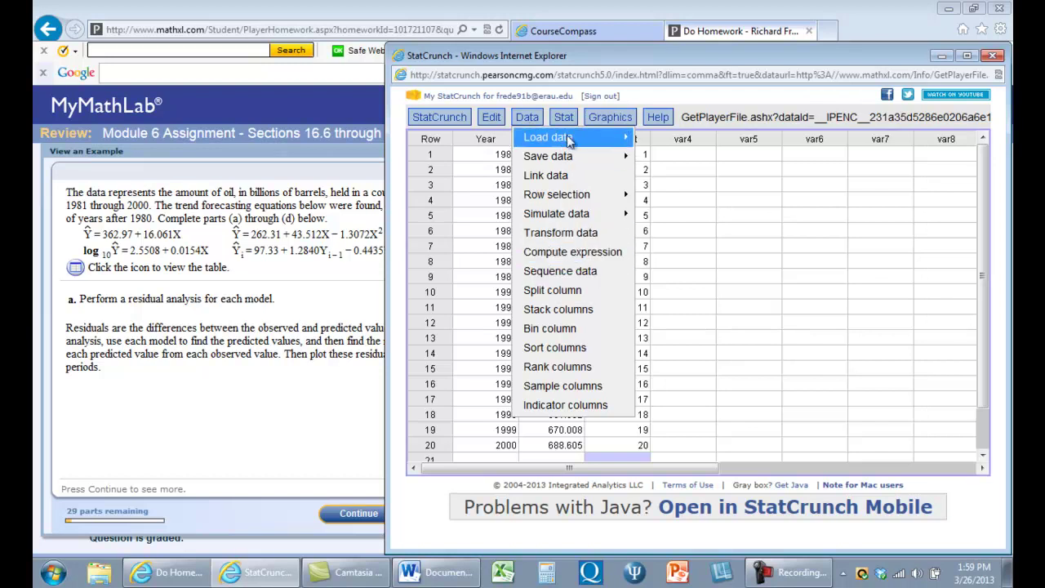
click(566, 122)
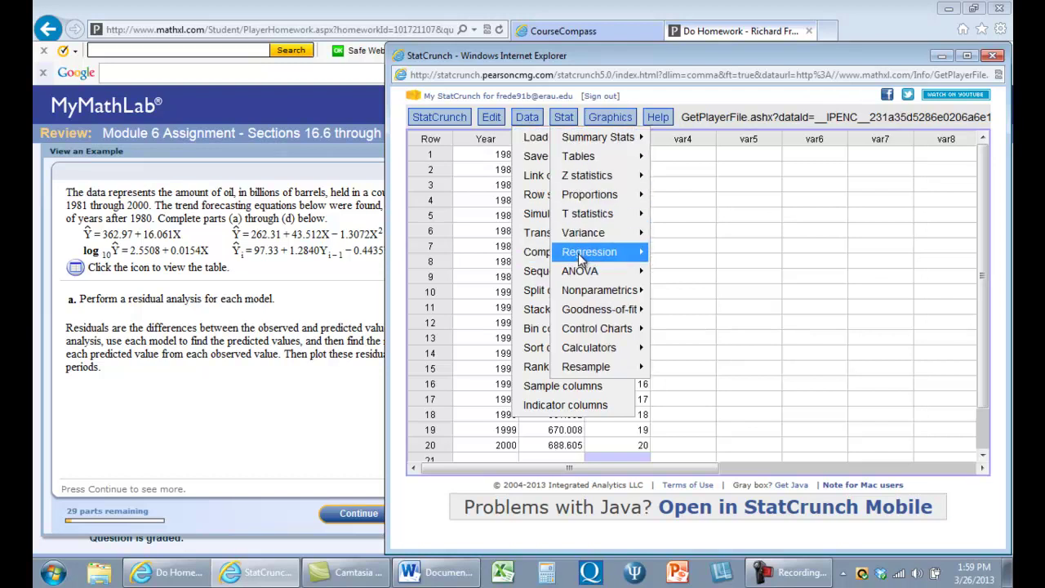
mouse_move(580, 255)
click(673, 255)
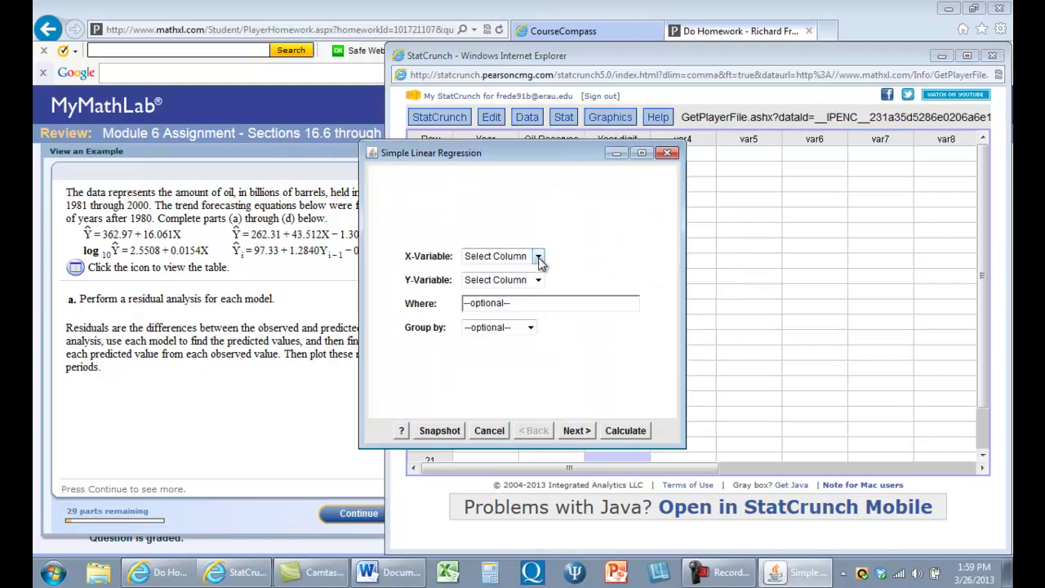
click(538, 257)
click(500, 305)
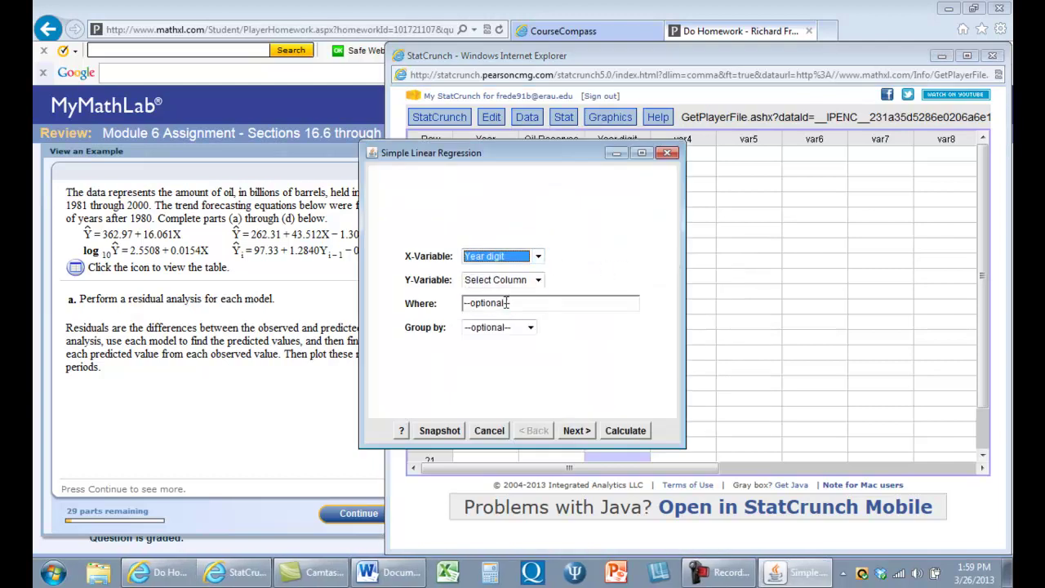
click(539, 280)
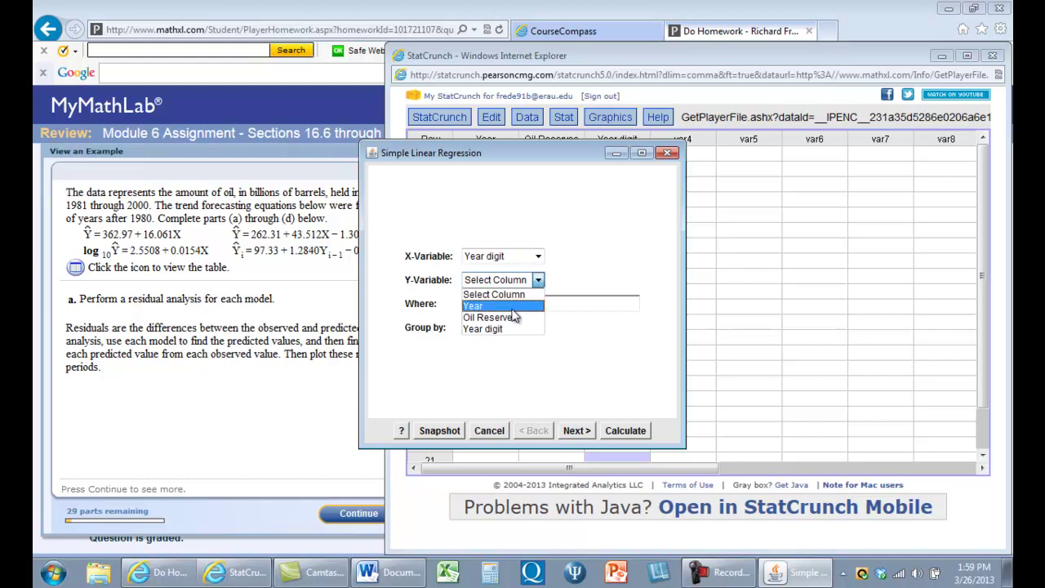
click(494, 318)
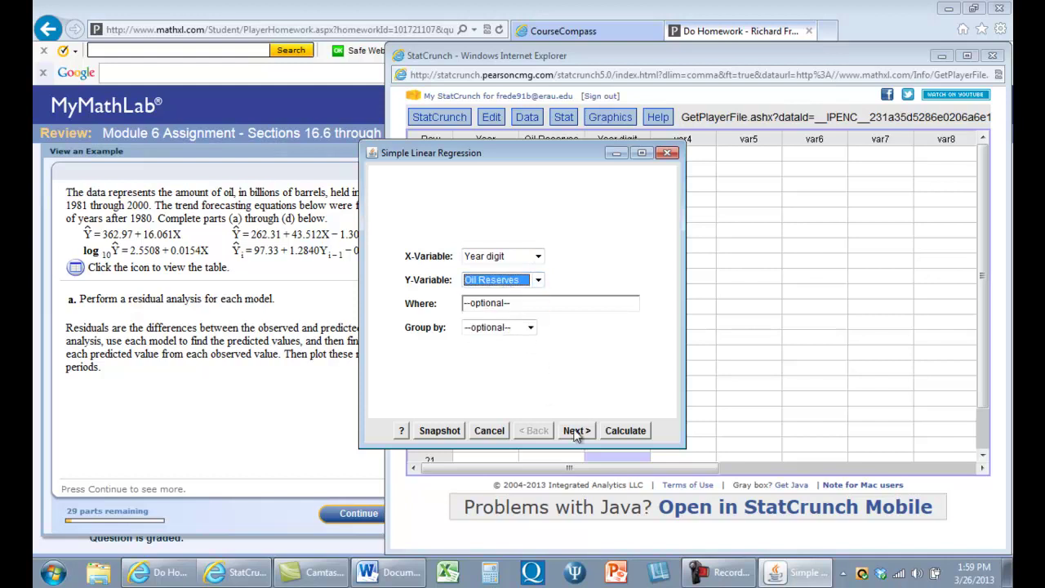
click(617, 434)
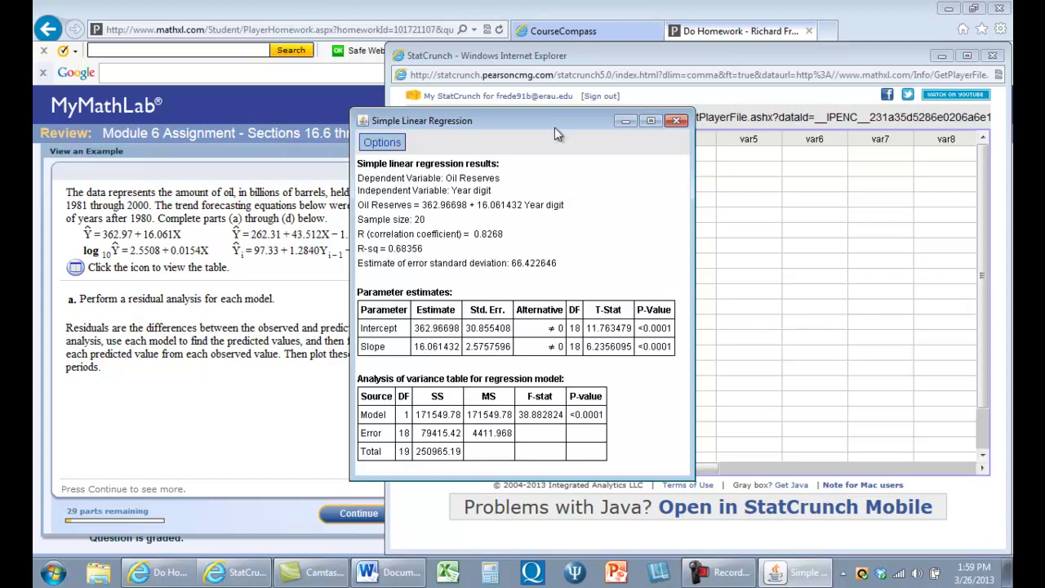
drag(552, 120, 615, 132)
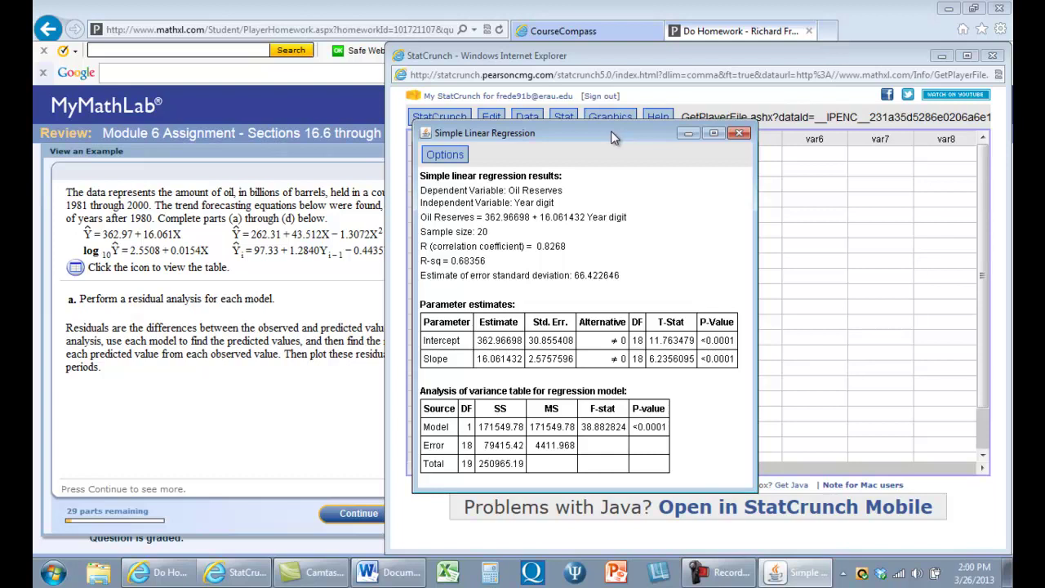
click(740, 133)
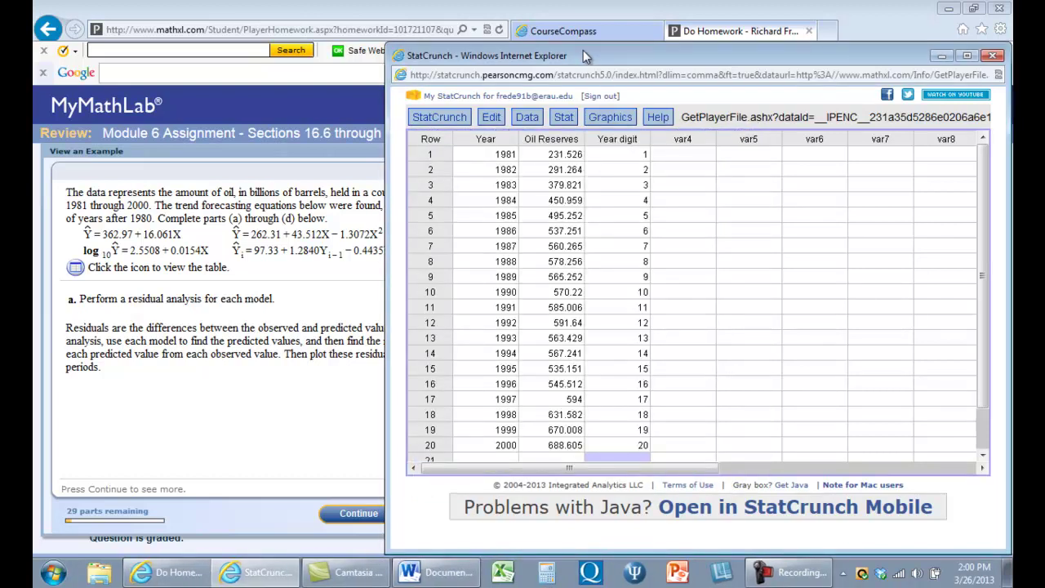
Add a Year digit * Year digit column by squaring Year digit with Transform data.
drag(596, 49, 608, 49)
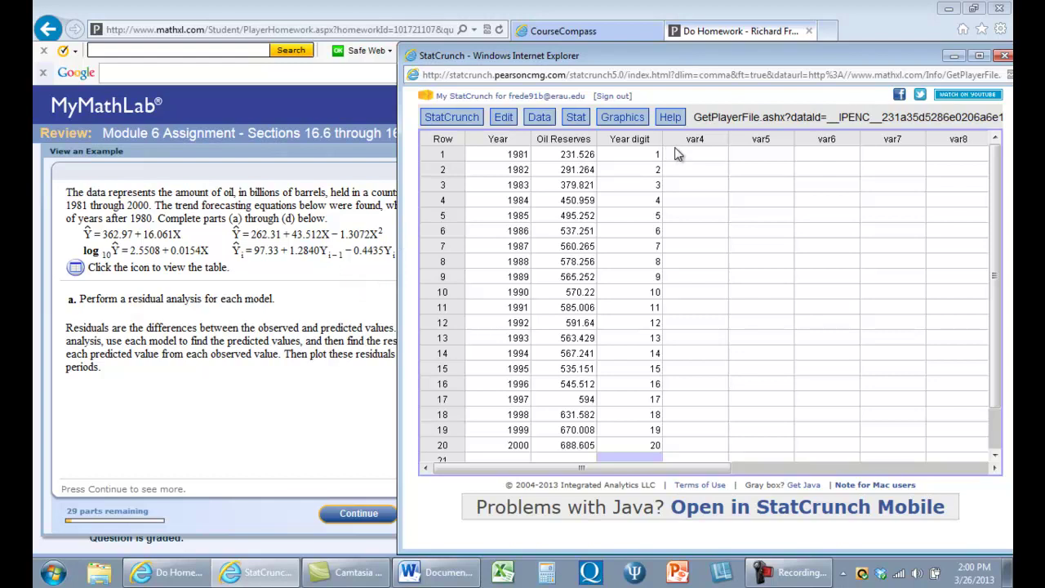
shift+click(645, 231)
shift+click(645, 300)
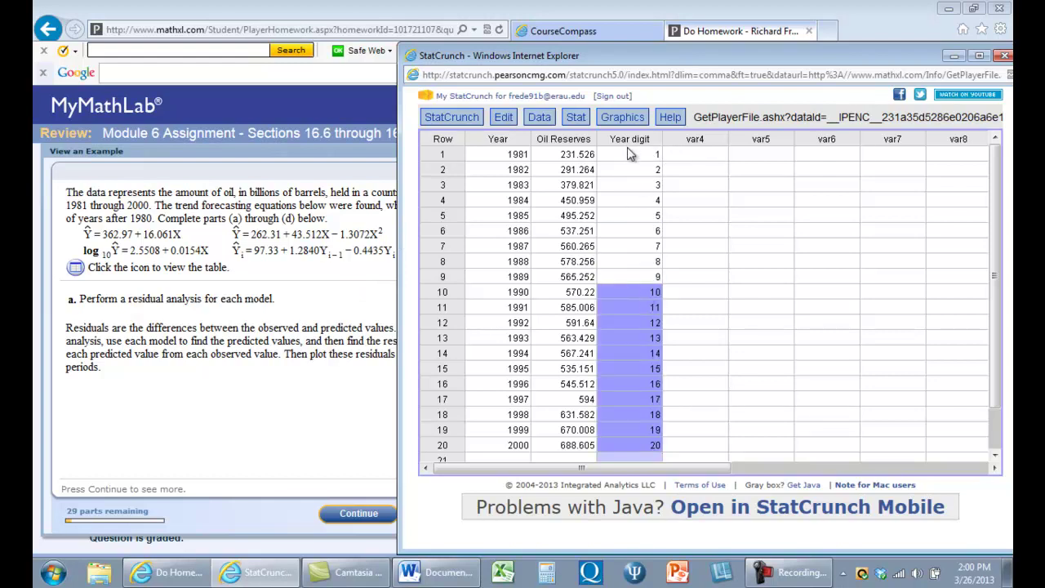
drag(627, 151, 635, 451)
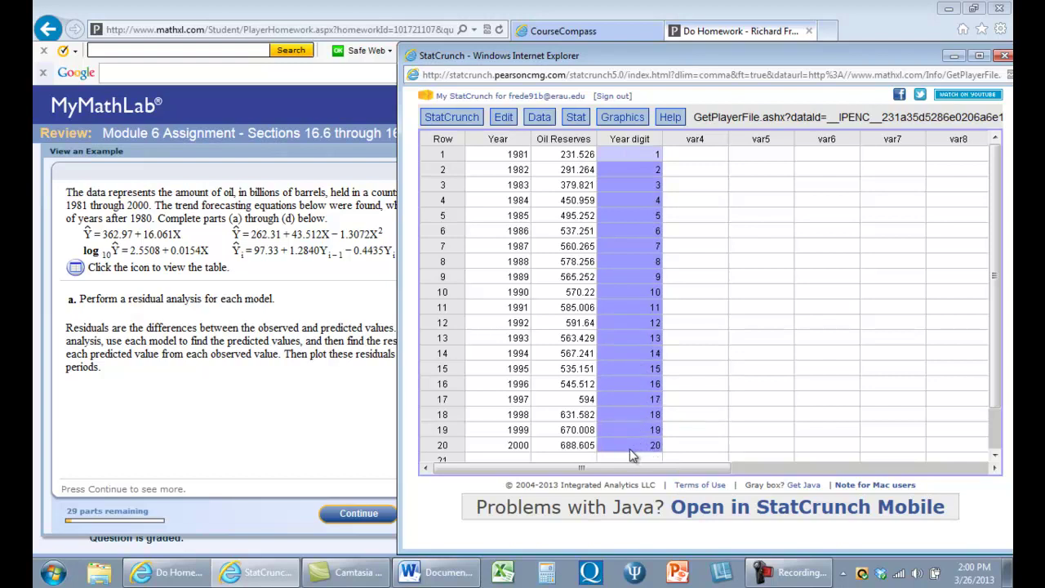
click(542, 117)
click(556, 232)
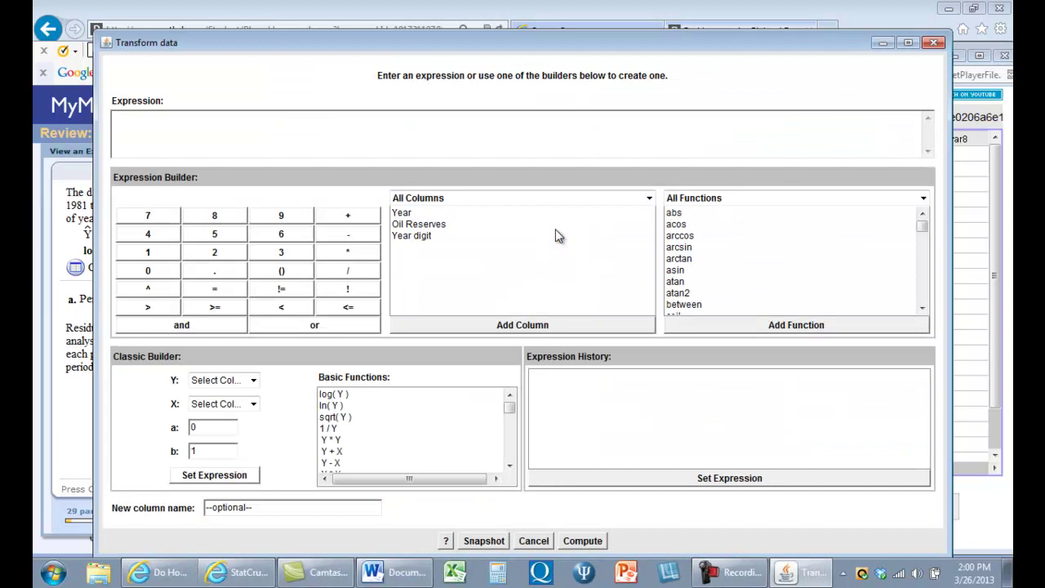
click(255, 381)
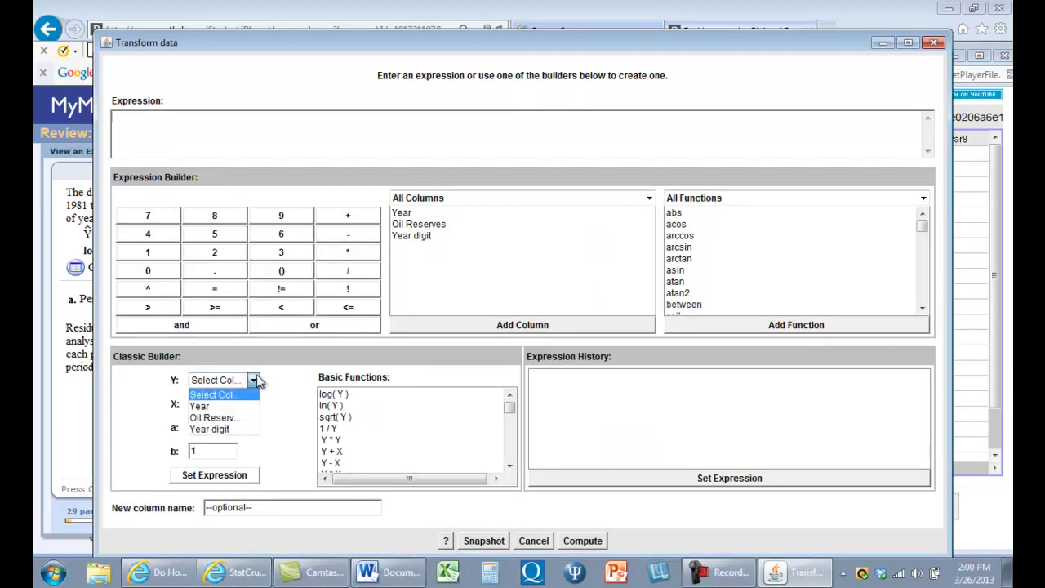
click(228, 430)
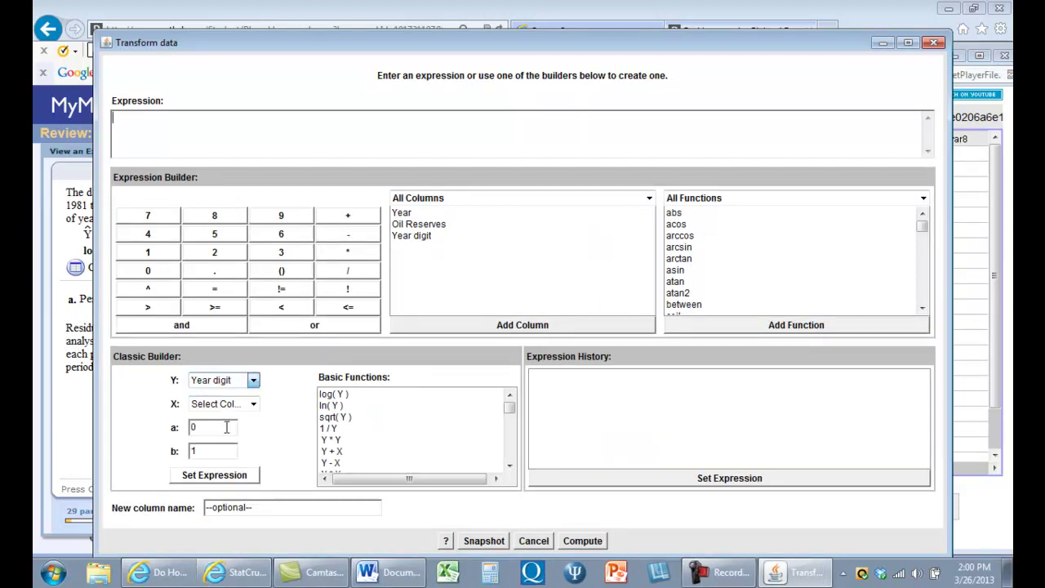
click(338, 445)
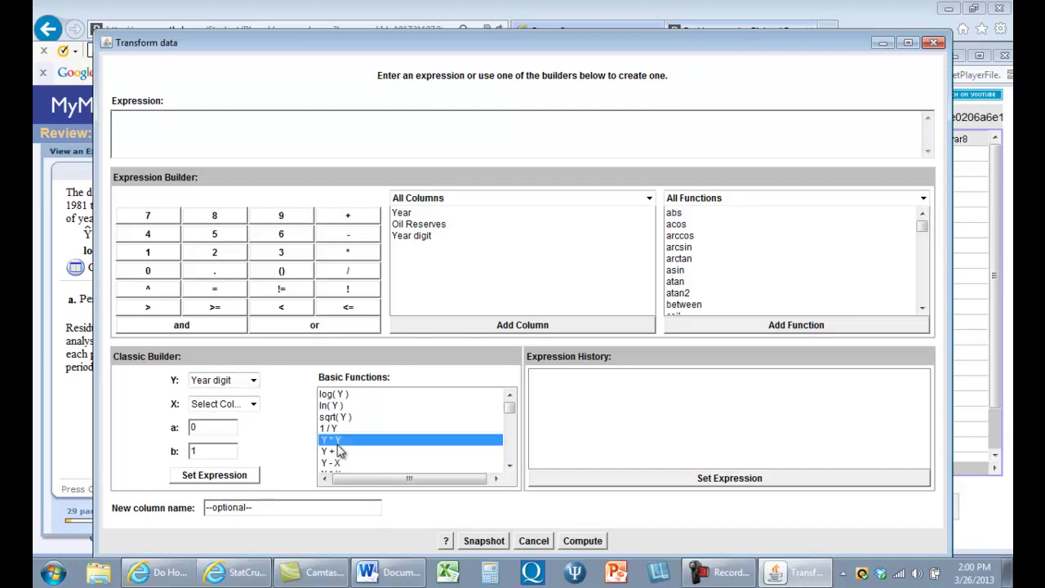
click(223, 480)
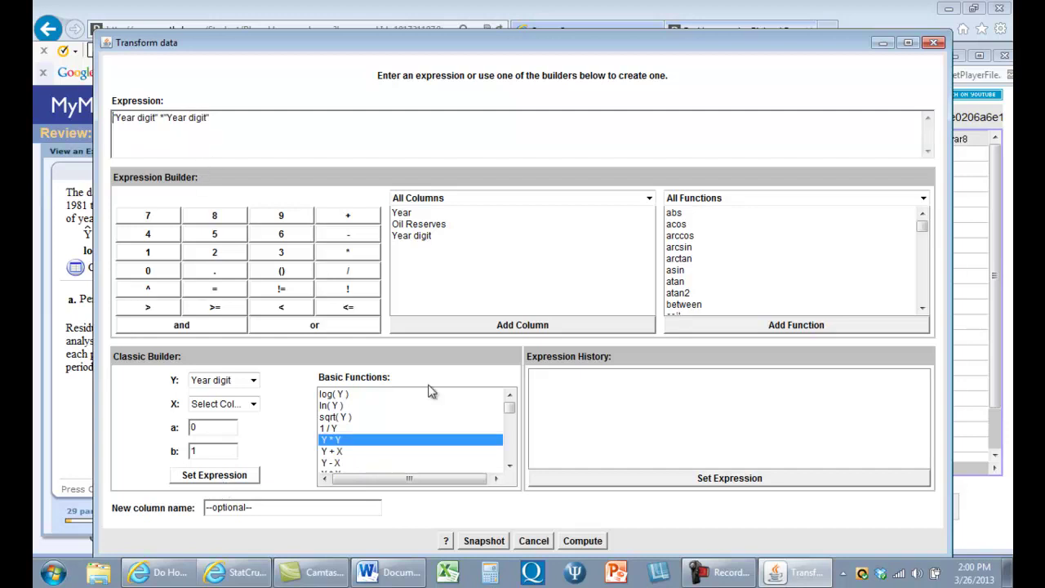
click(582, 541)
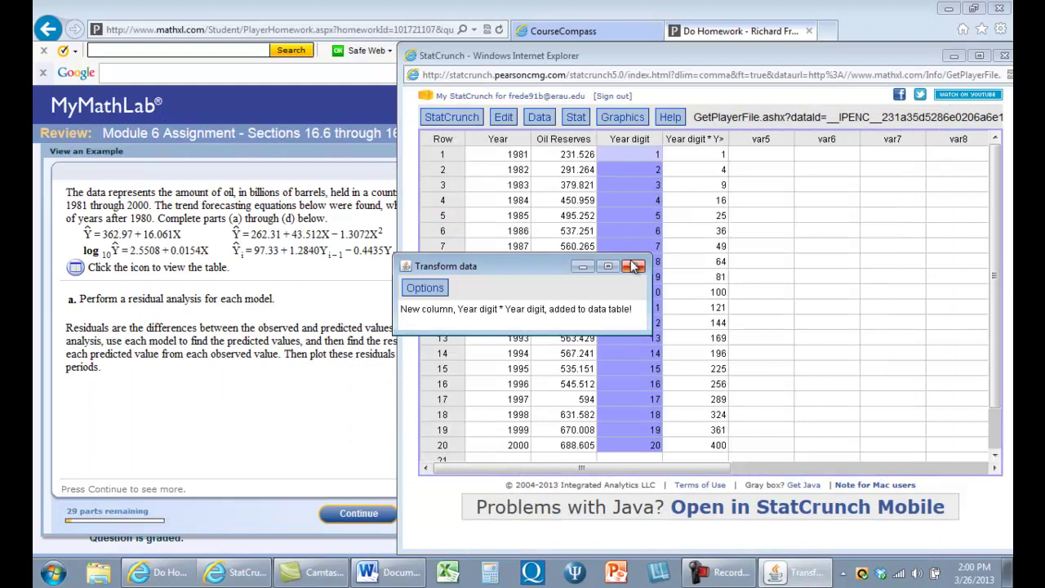
Regress Oil Reserves on Year digit and Year digit * Year digit (R² 0.8031), then close the results.
click(633, 267)
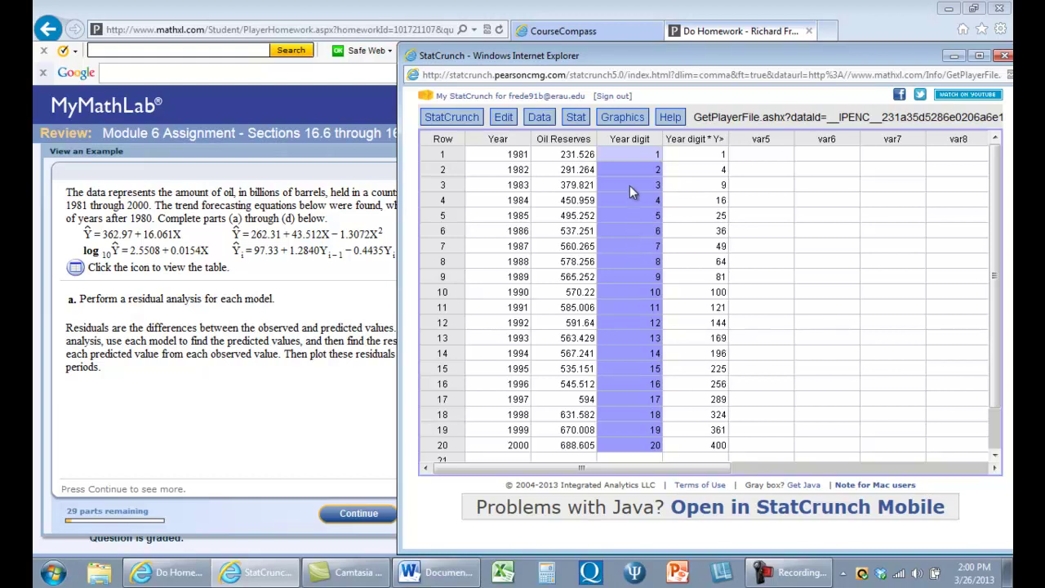
click(576, 121)
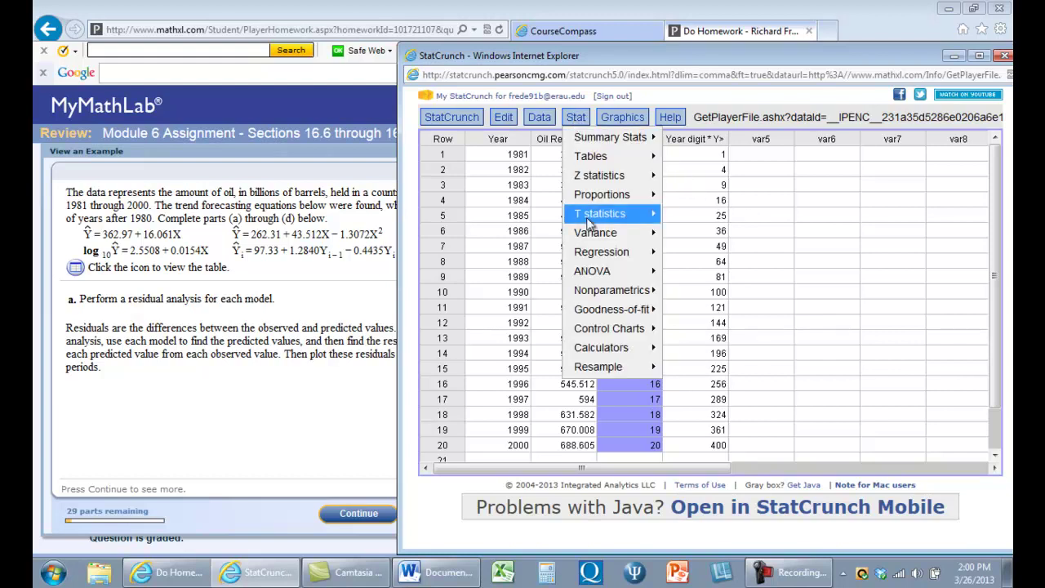
mouse_move(597, 255)
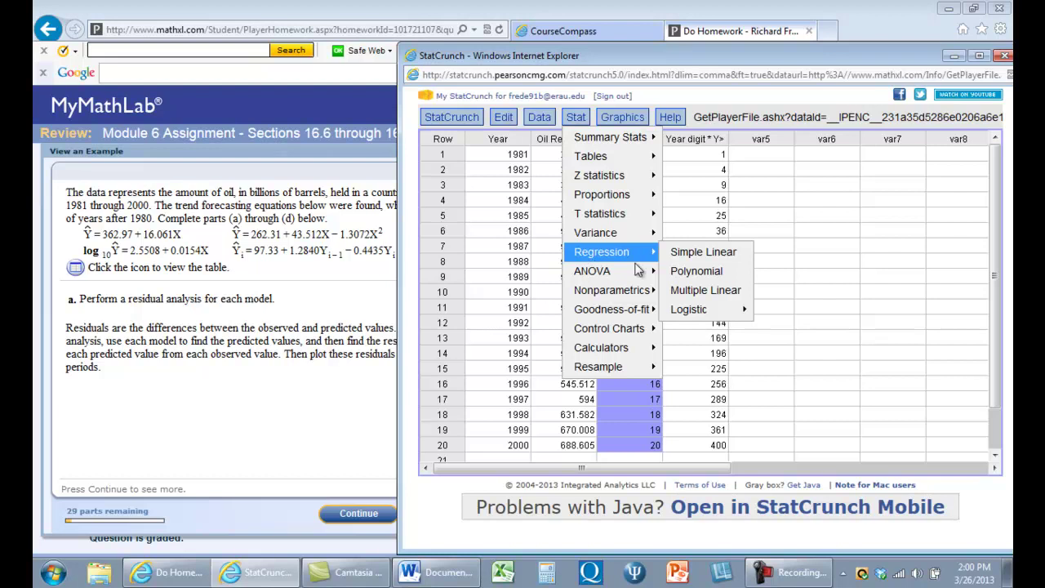
click(686, 291)
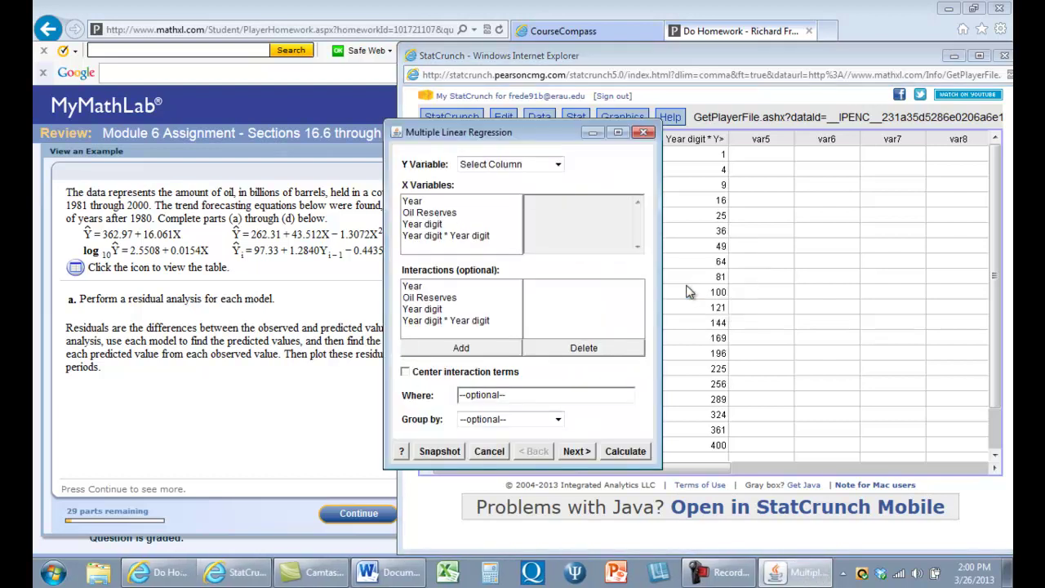
click(434, 228)
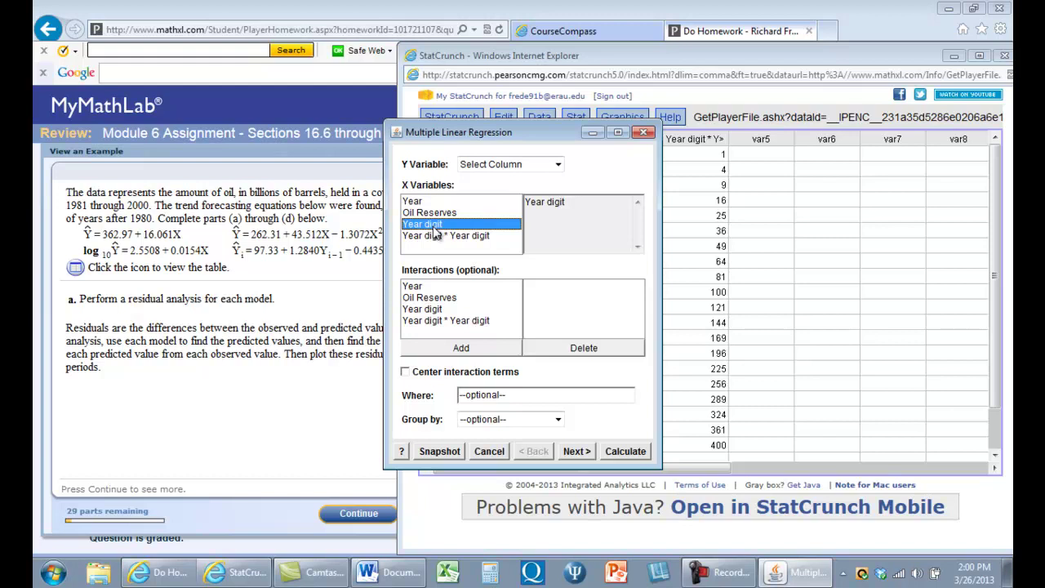
ctrl+click(436, 236)
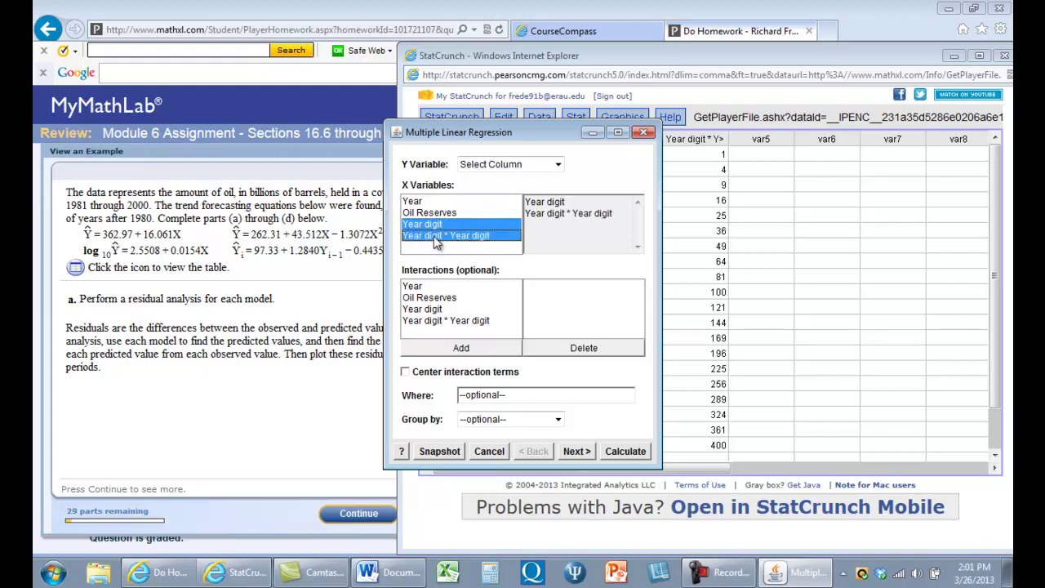
click(558, 166)
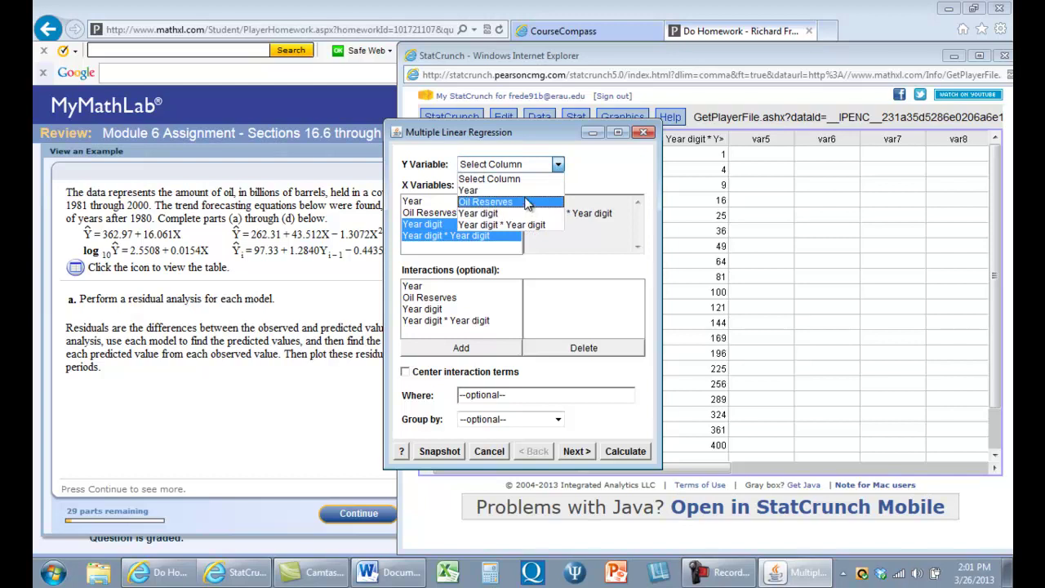
click(489, 201)
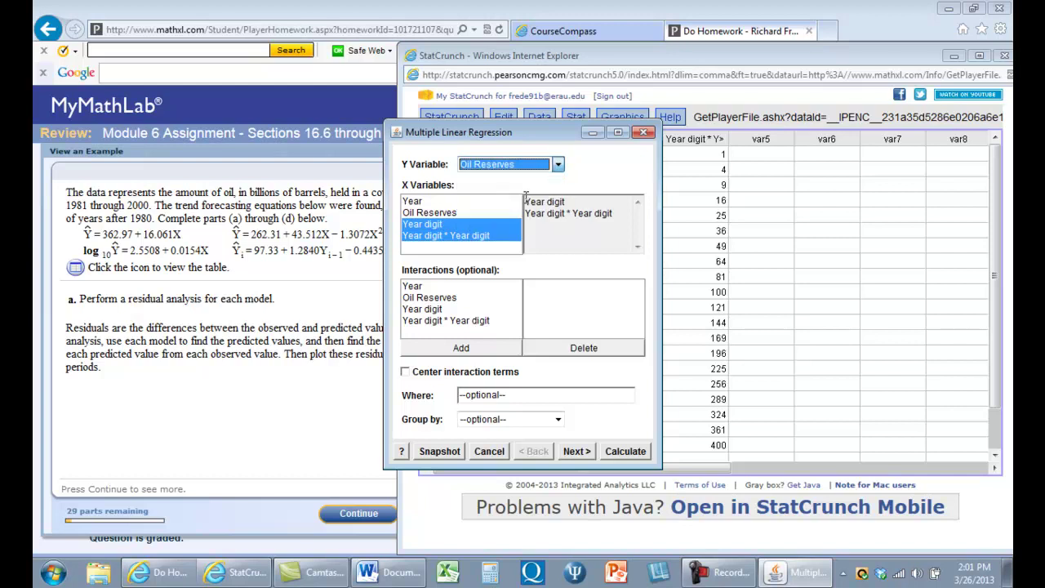
click(625, 451)
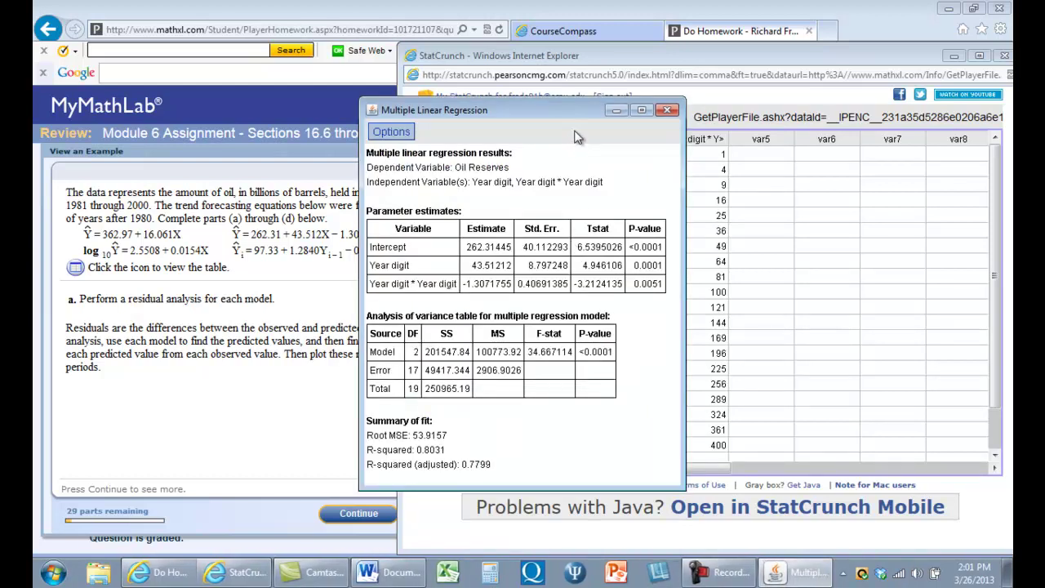
drag(572, 116, 631, 111)
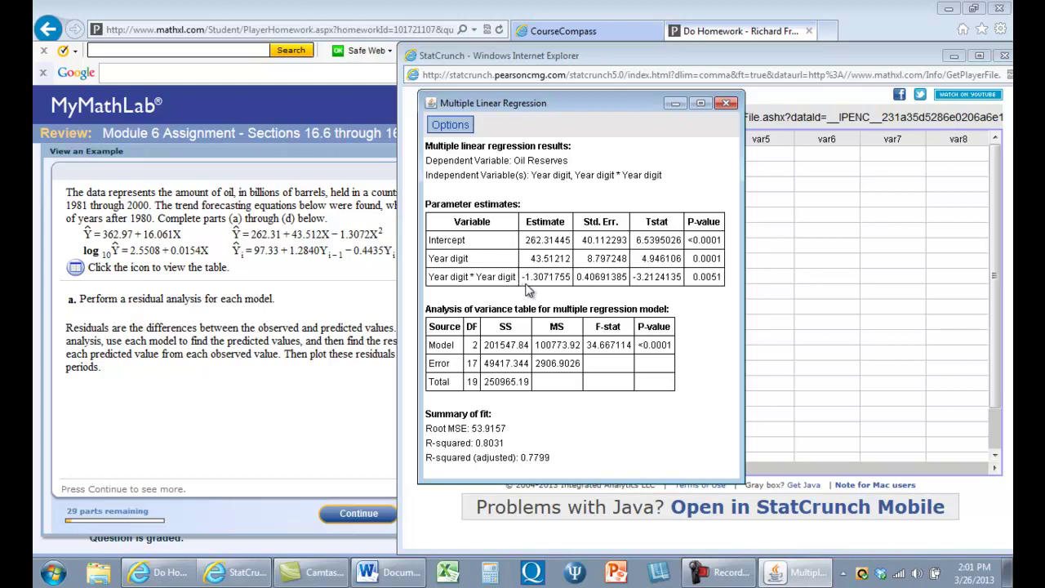
click(726, 104)
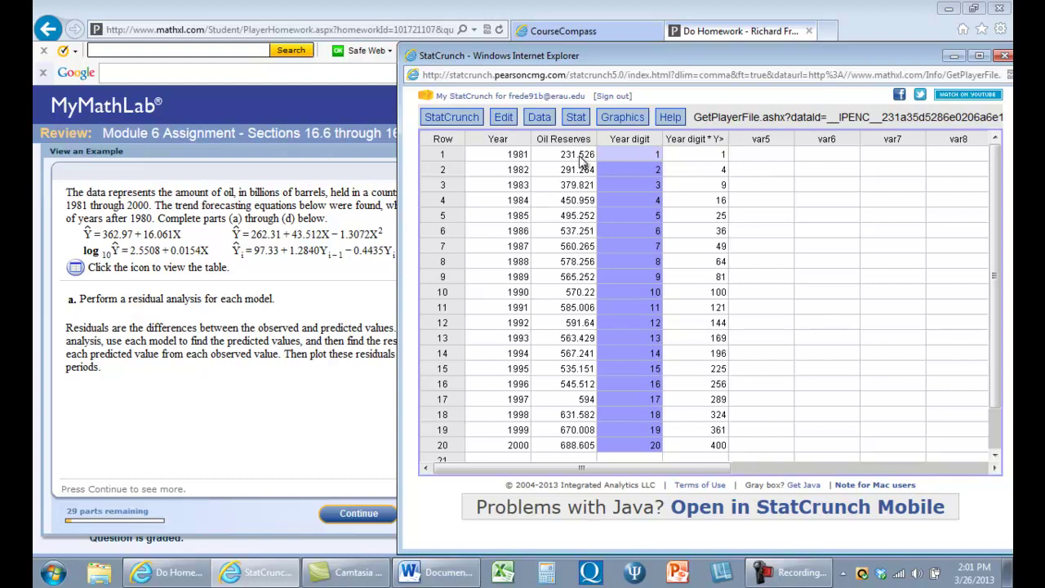
click(776, 246)
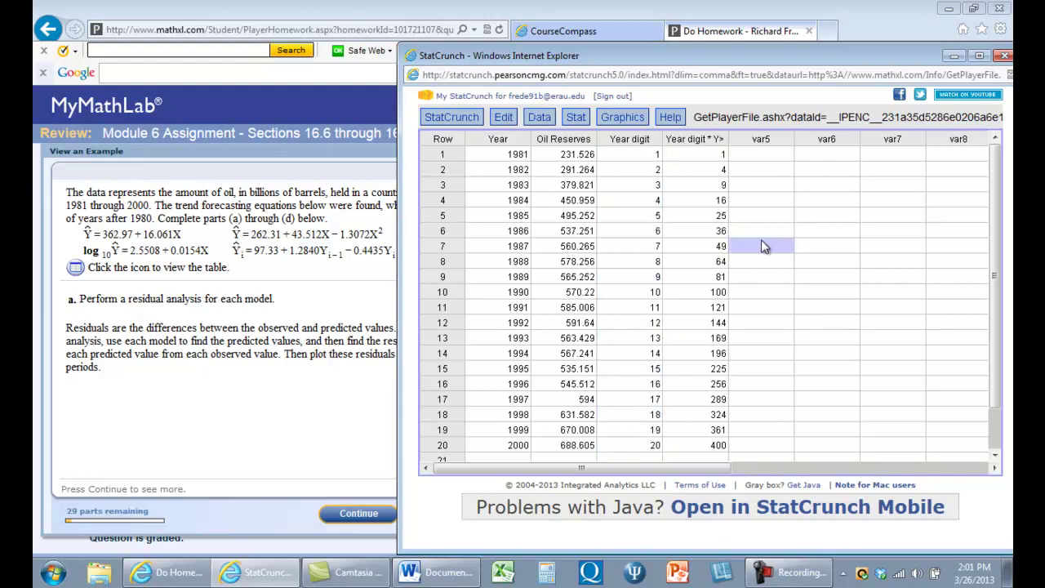
drag(587, 157, 577, 448)
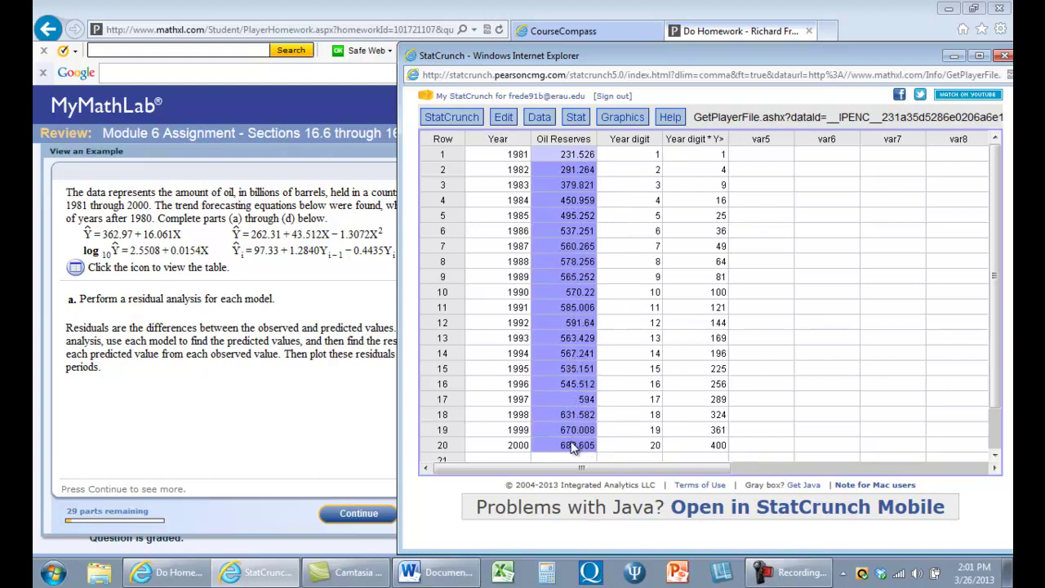
click(544, 118)
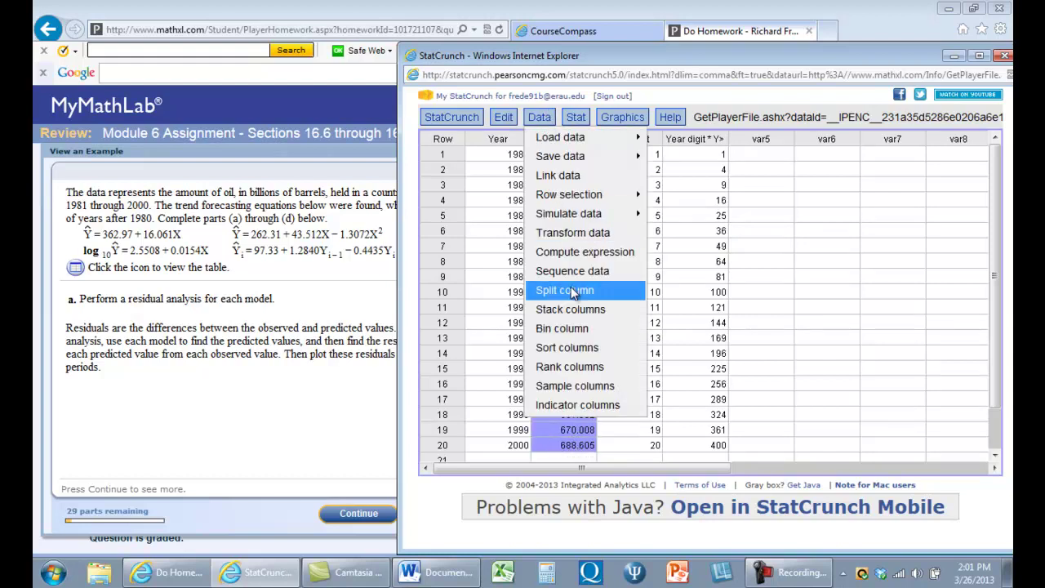
click(575, 234)
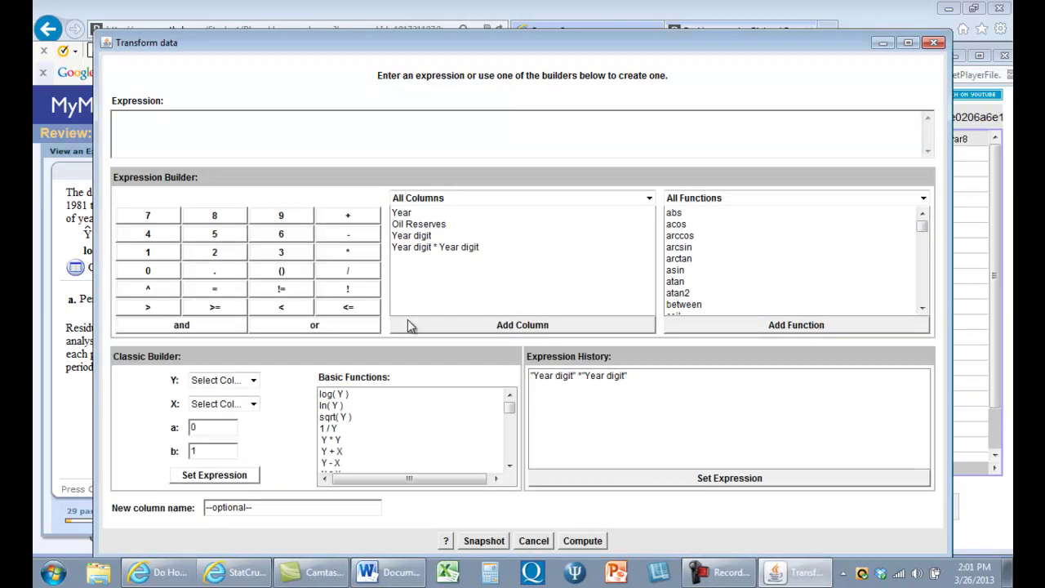
click(253, 379)
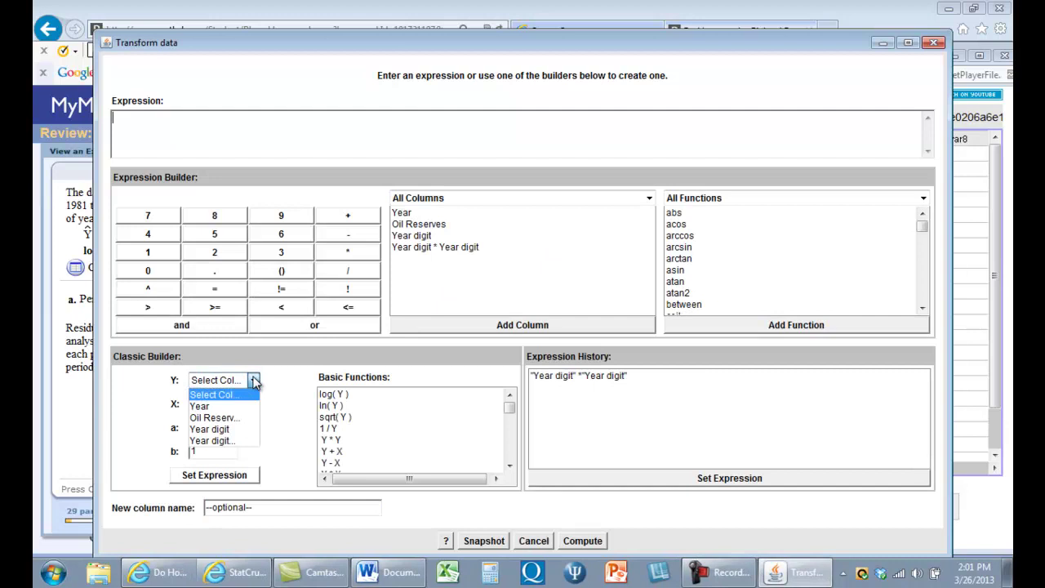
click(241, 418)
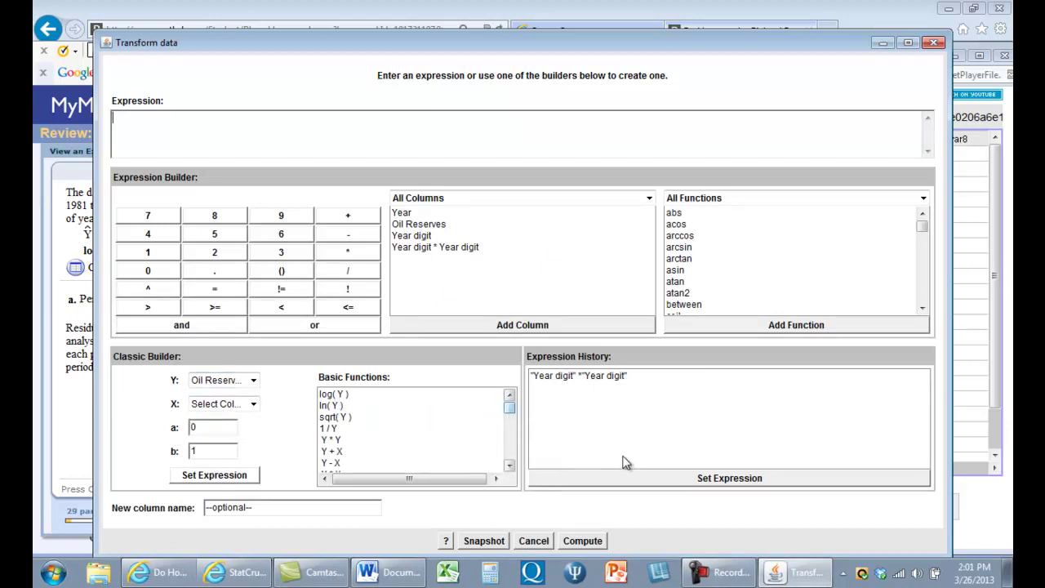
click(582, 540)
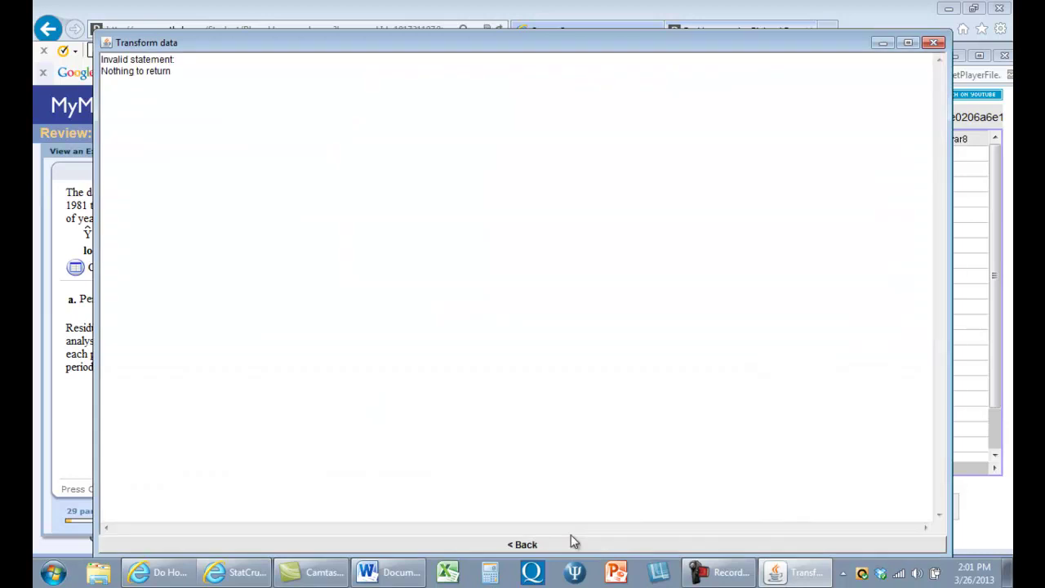
click(934, 43)
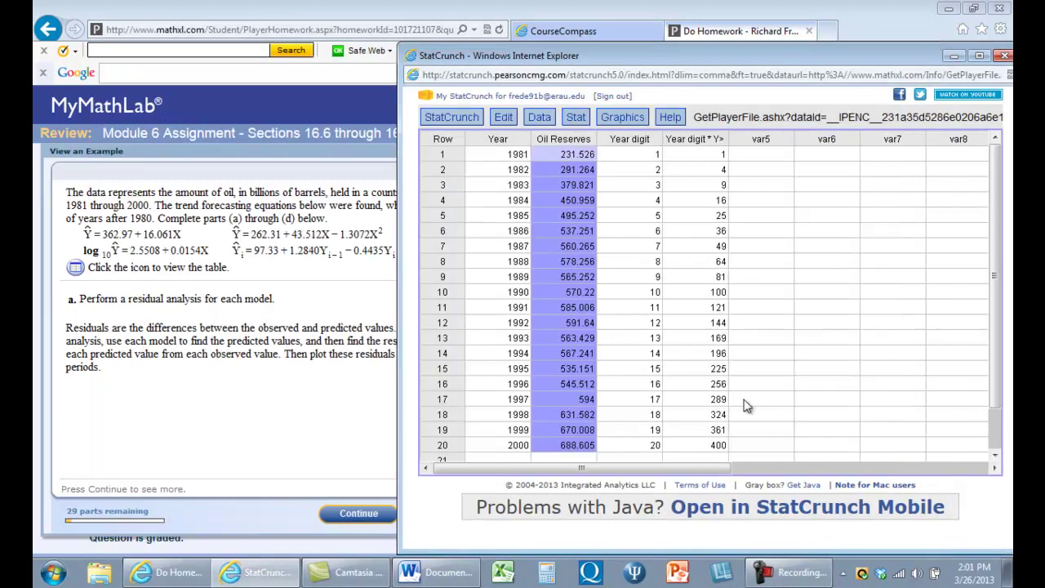
Go to the Oil Reserves cell in row 21, then select Oil Reserves rows 1–20.
scroll(995, 397, down, 1)
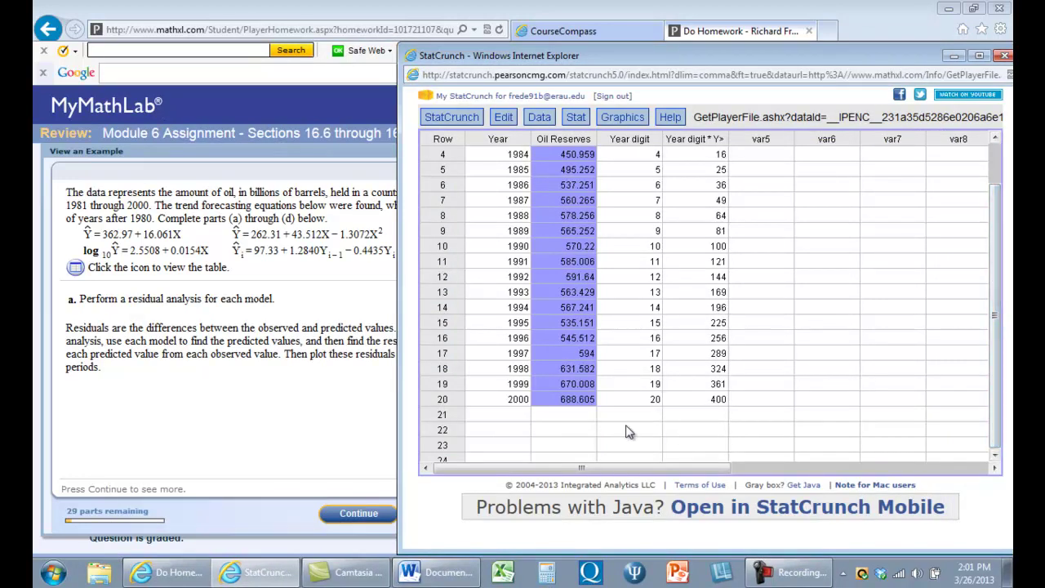
click(565, 414)
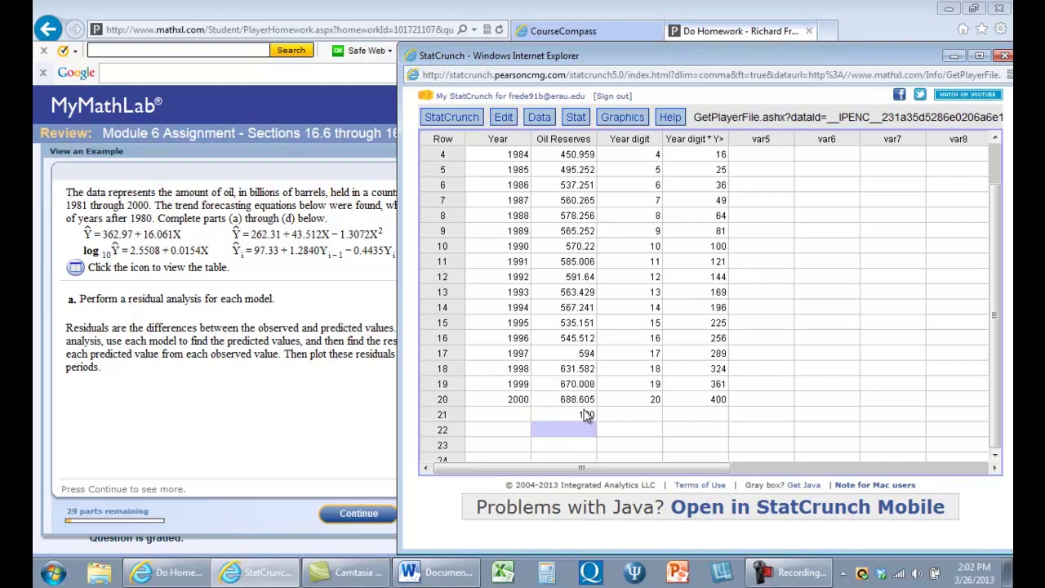
drag(581, 414, 572, 154)
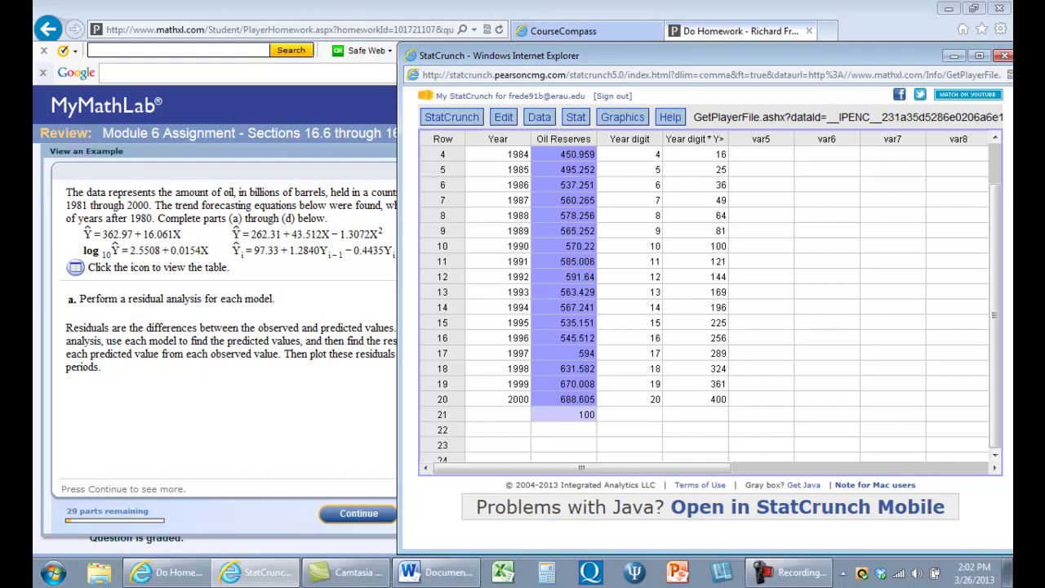
scroll(991, 351, up, 1)
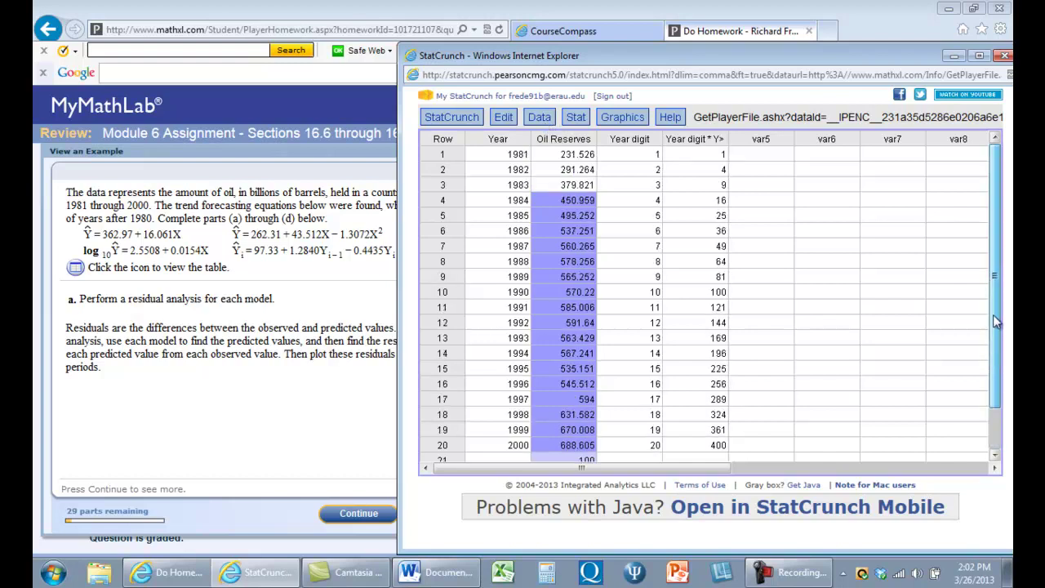
drag(588, 158, 584, 460)
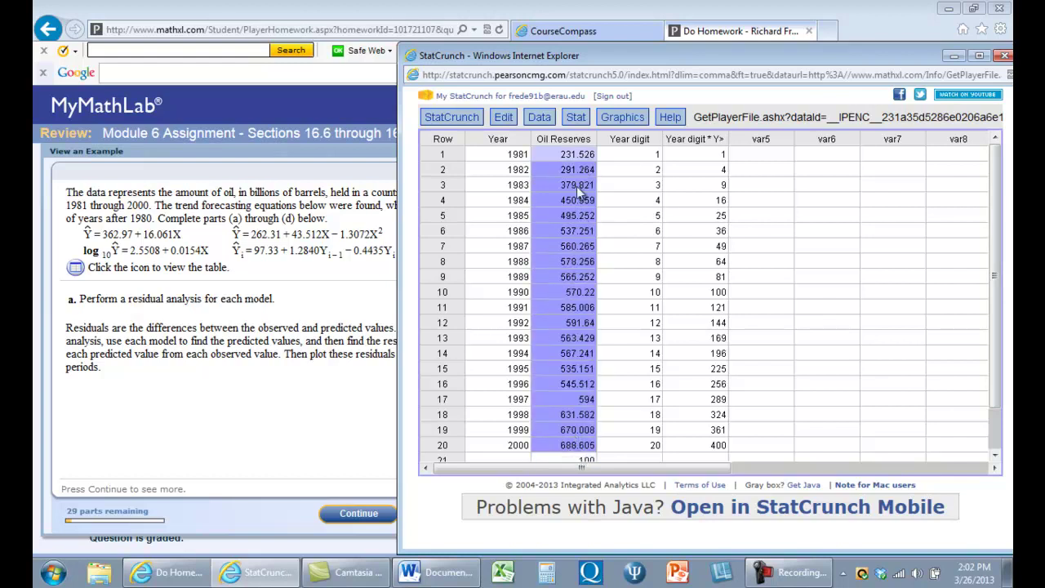
click(631, 196)
drag(594, 159, 588, 461)
In Transform data, set Y to Oil Reserves and choose the log(Y) function.
click(543, 118)
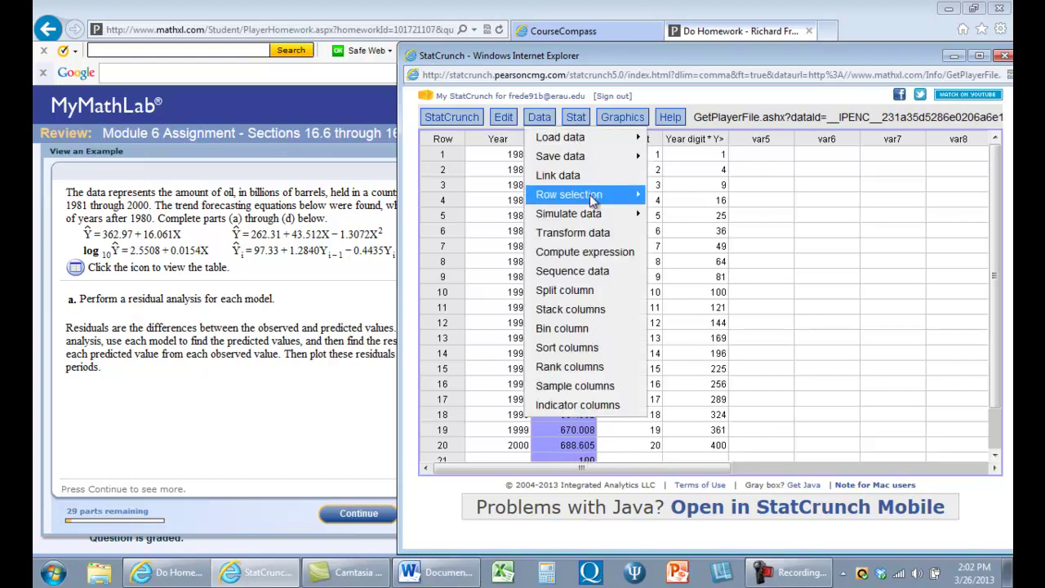
click(571, 233)
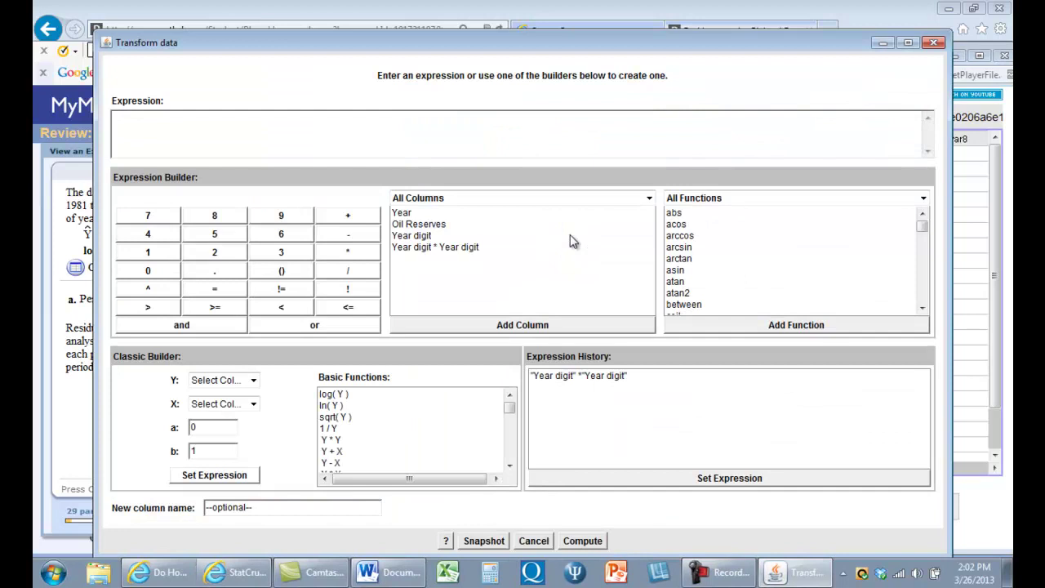
click(253, 382)
click(237, 417)
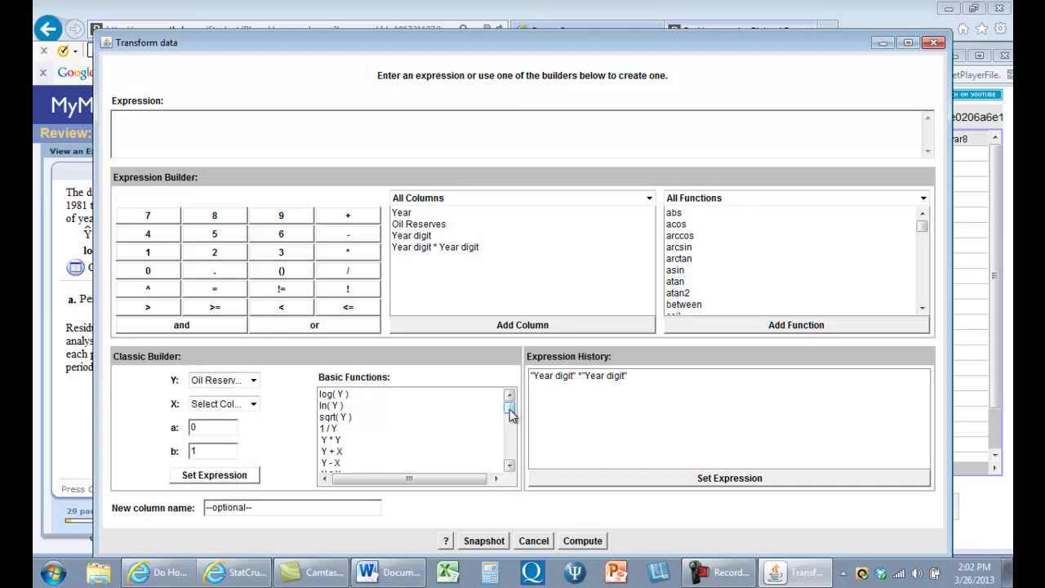
drag(508, 407, 510, 458)
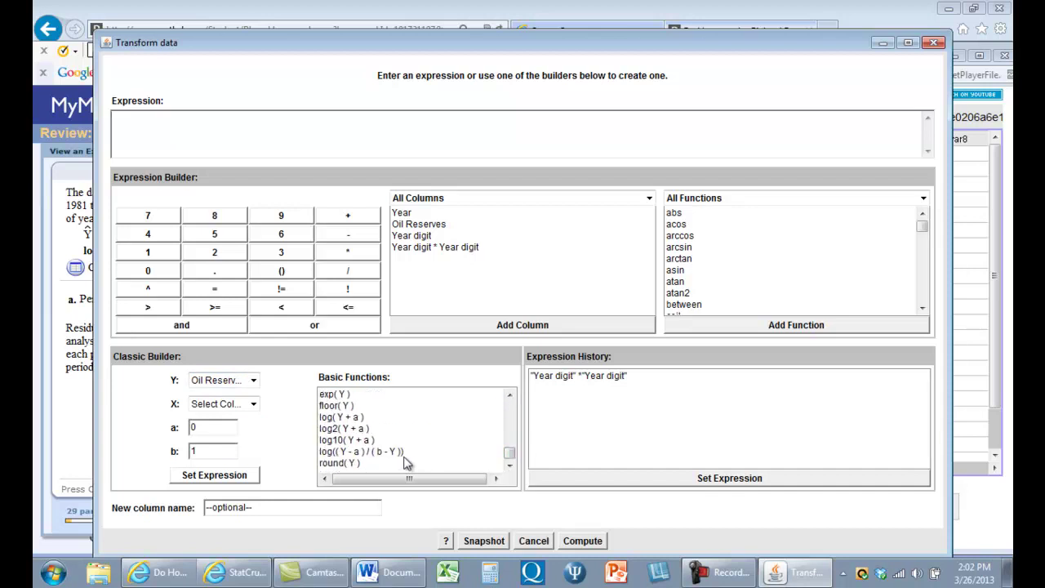
click(508, 417)
click(508, 416)
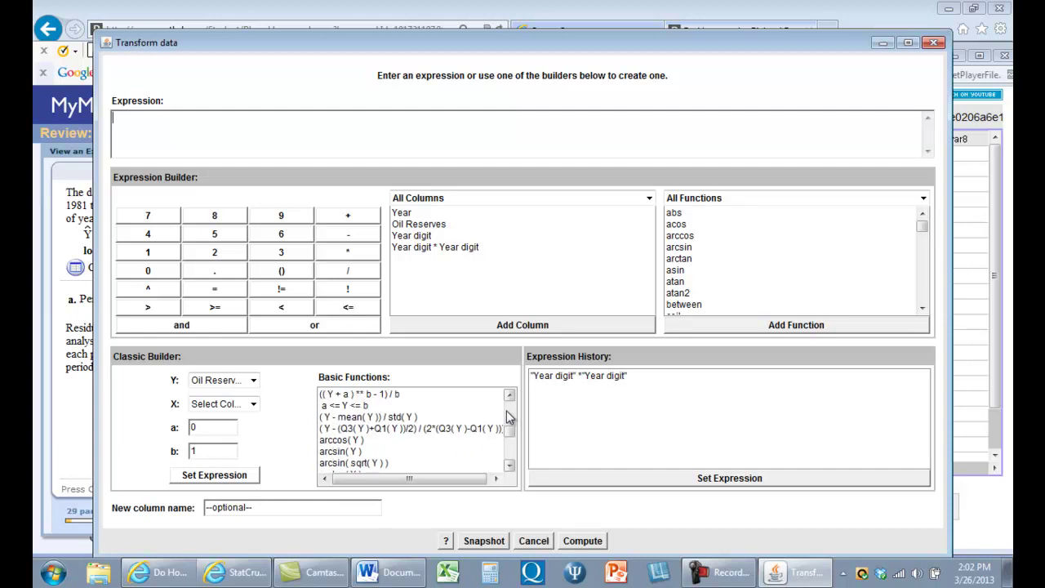
click(508, 417)
drag(508, 417, 469, 403)
click(338, 400)
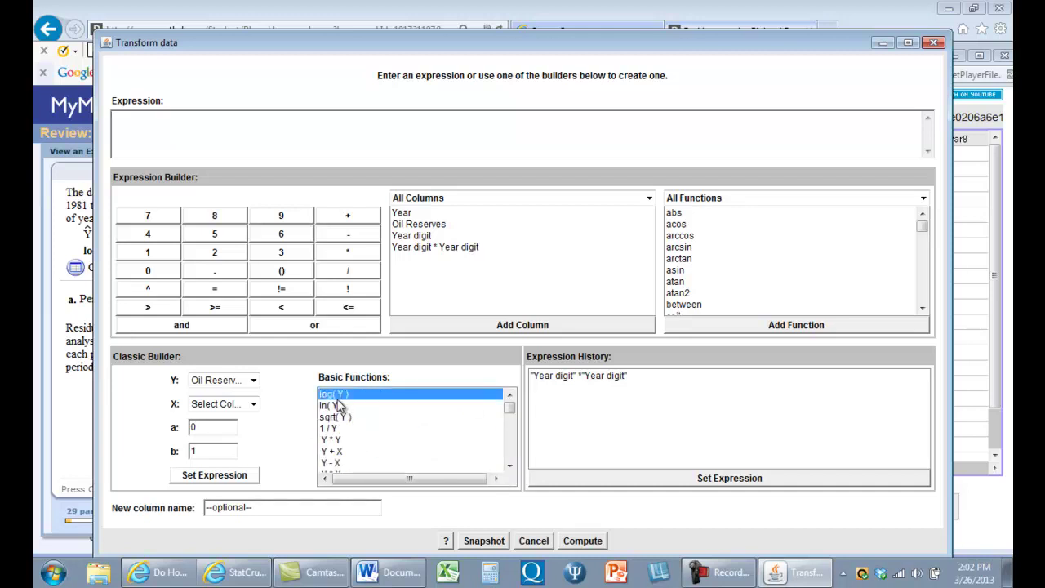
click(580, 541)
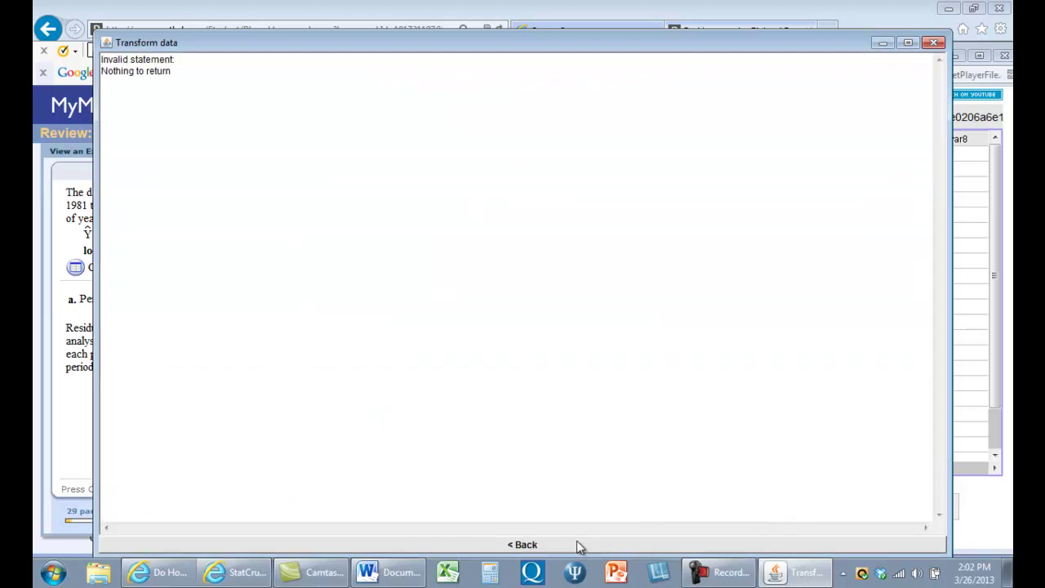
Set the expression to log(Oil Reserves), compute the column and dismiss the confirmation.
click(523, 545)
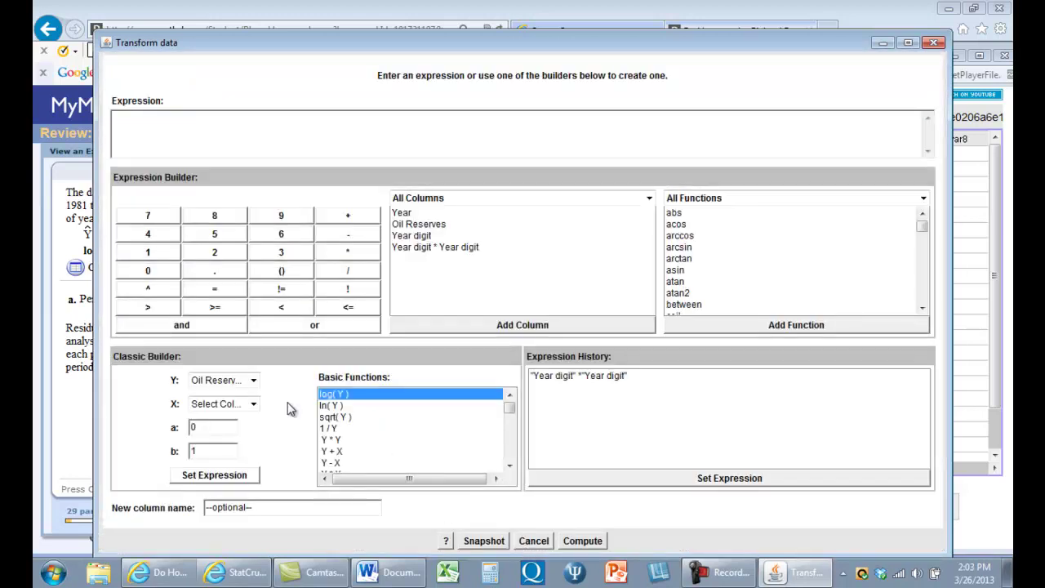
click(243, 481)
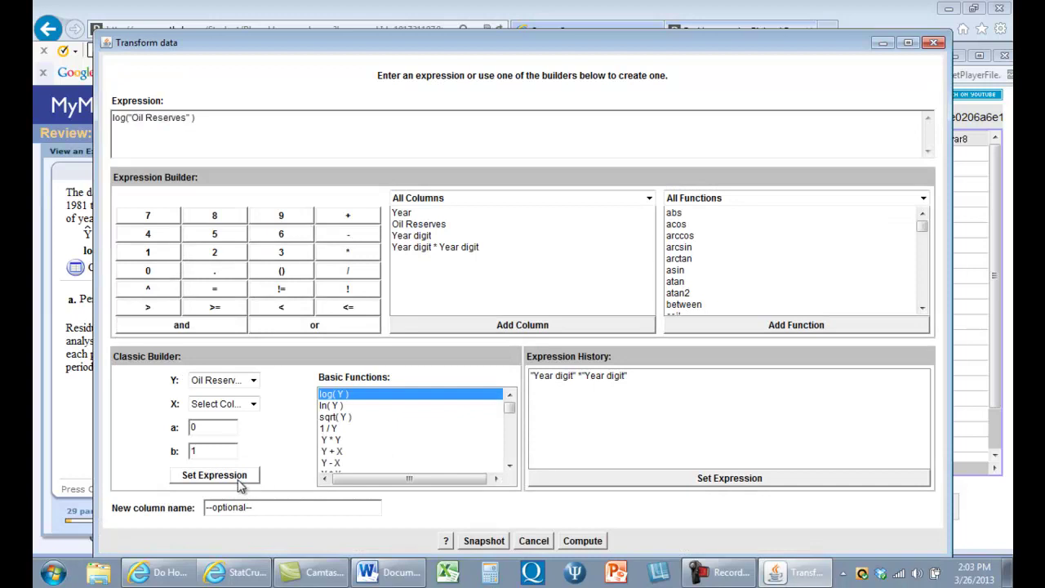
click(579, 540)
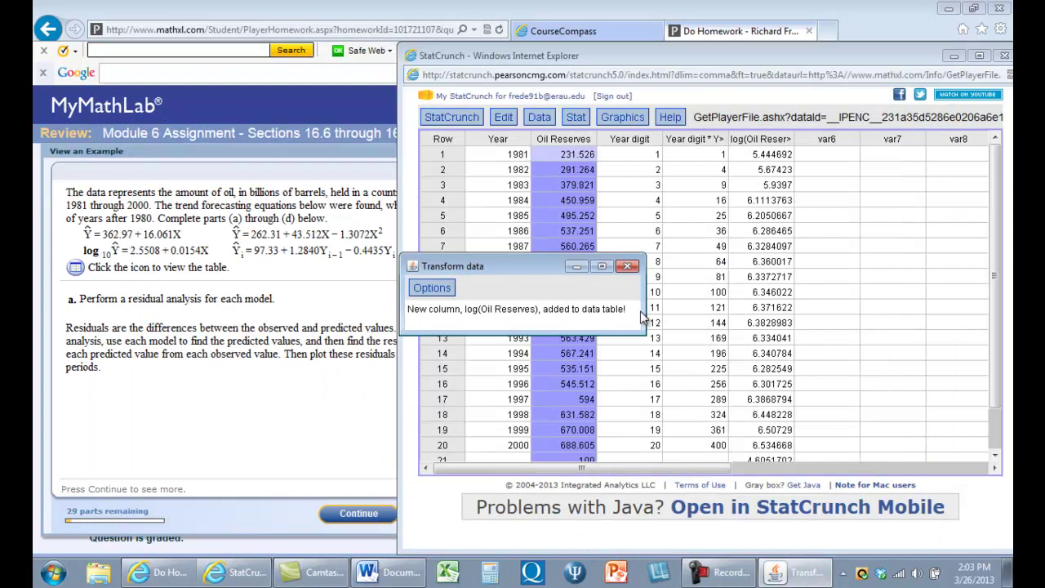
click(627, 267)
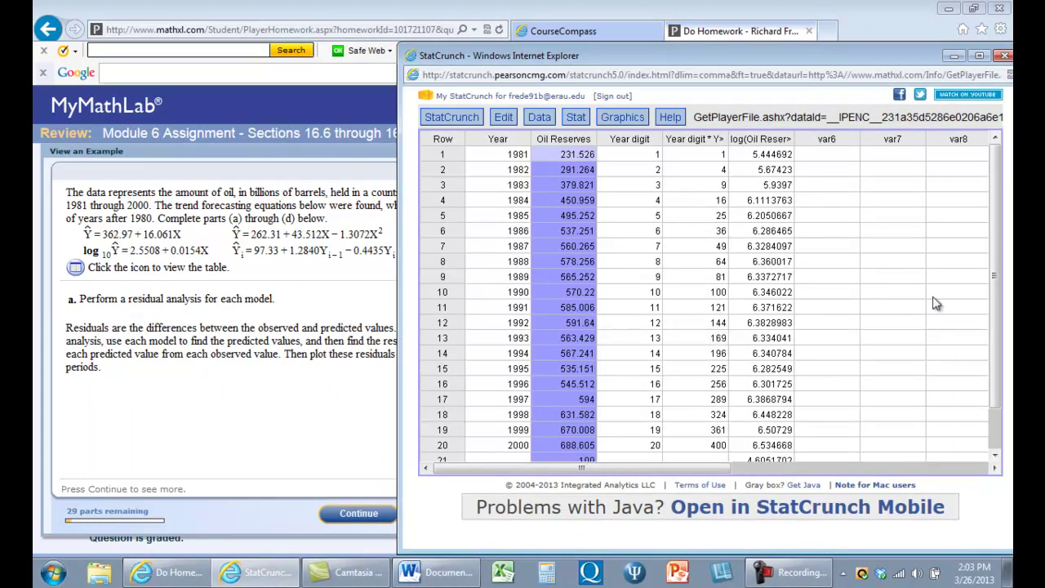
Erase the log(Oil Reserves) column name so it reverts to var5.
drag(1003, 287, 996, 336)
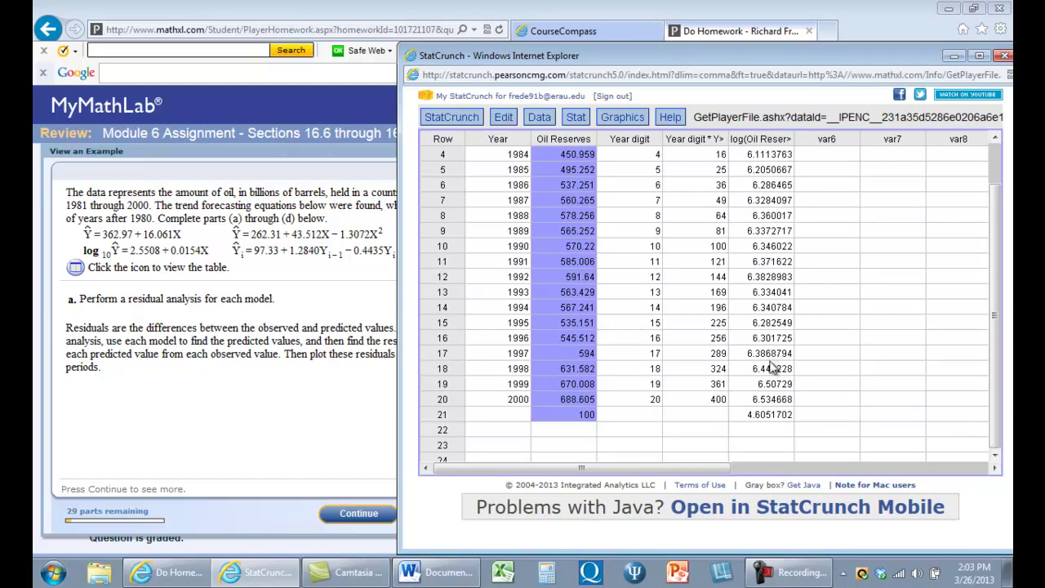
drag(768, 419, 760, 145)
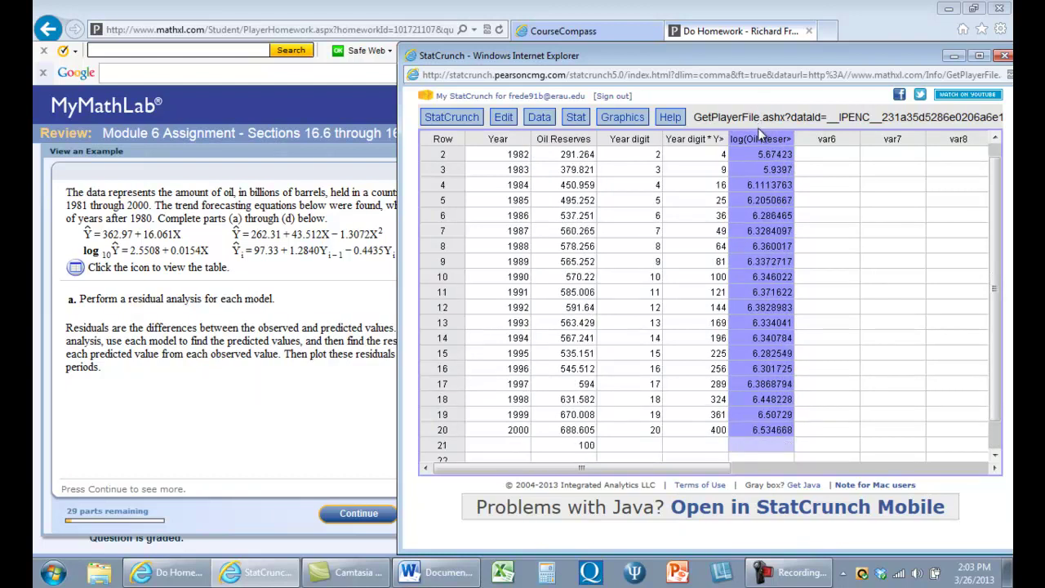
click(759, 141)
key(BackSpace)
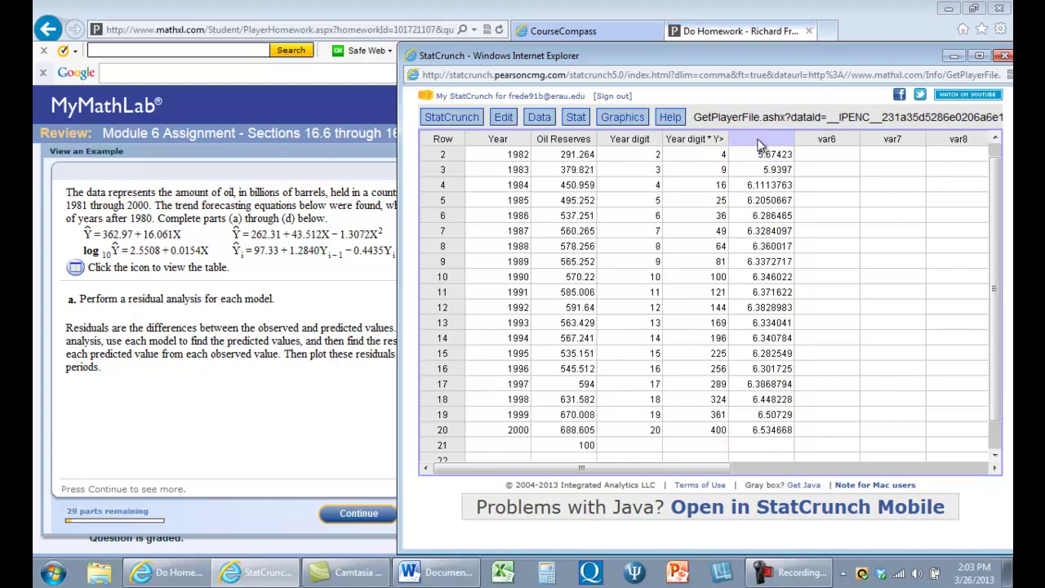
Delete the var5 values from row 2 down, then reselect the Oil Reserves values.
drag(762, 156, 784, 432)
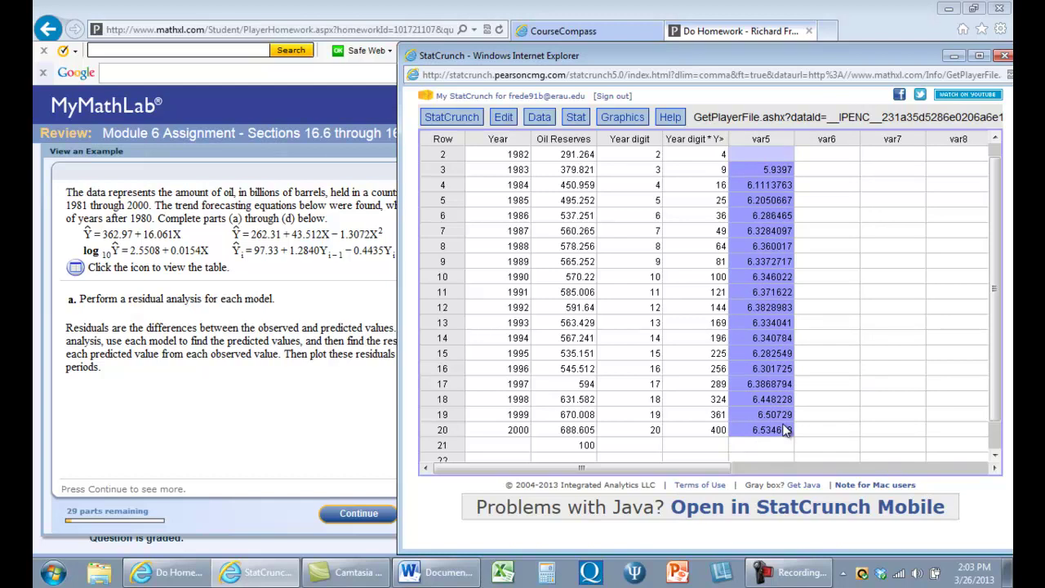
key(Return)
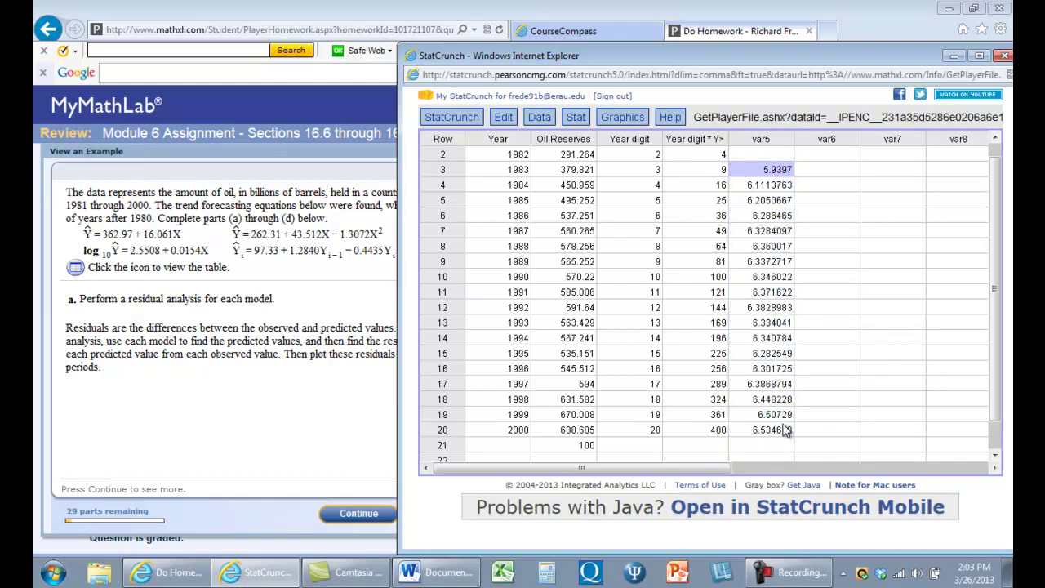
key(Delete)
drag(767, 428, 753, 144)
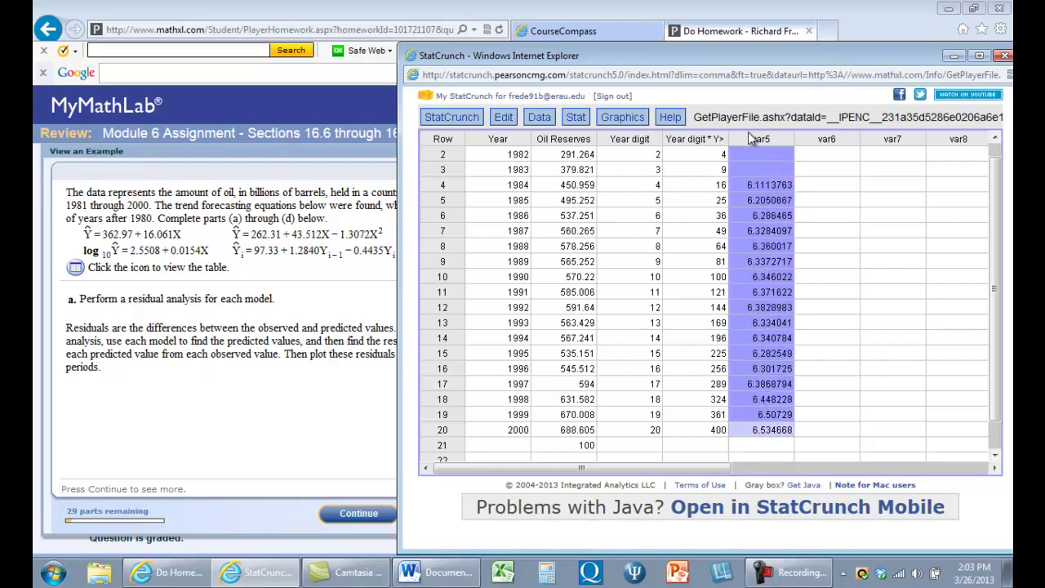
key(Delete)
click(853, 290)
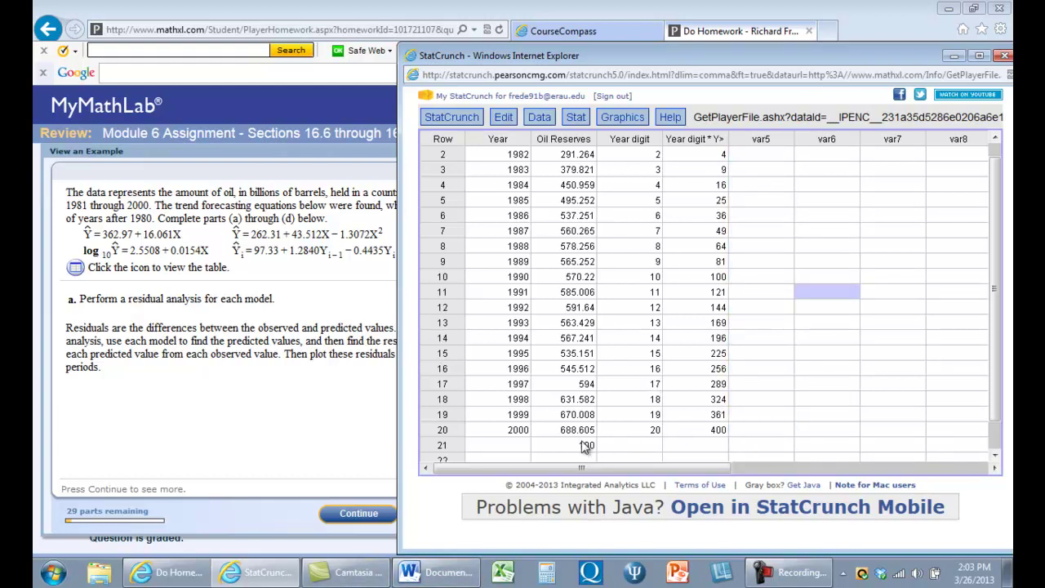
drag(584, 449, 560, 137)
Compute a log10(Oil Reserves) column with Transform data and dismiss the confirmation.
click(540, 118)
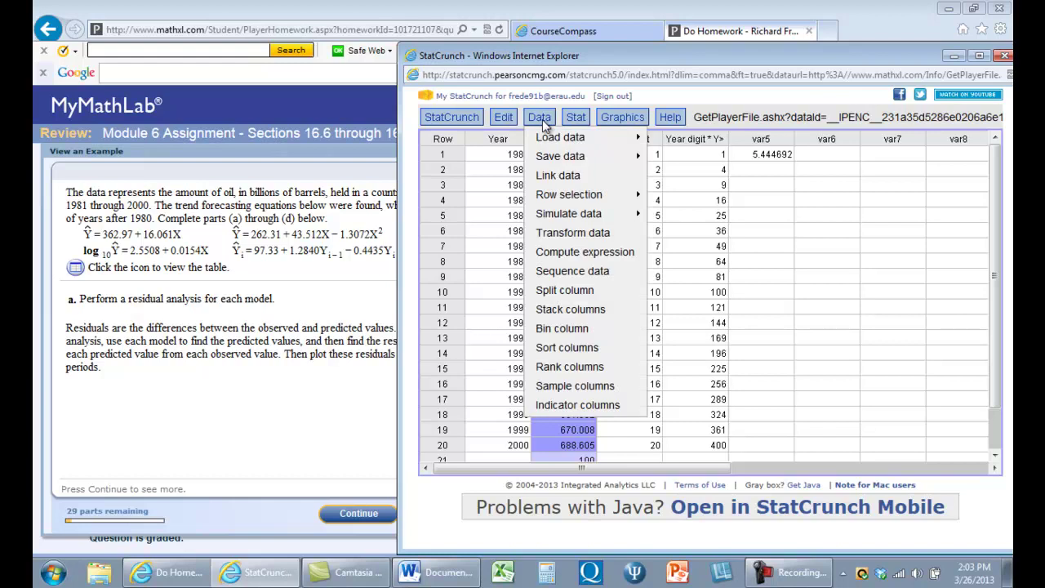
click(570, 237)
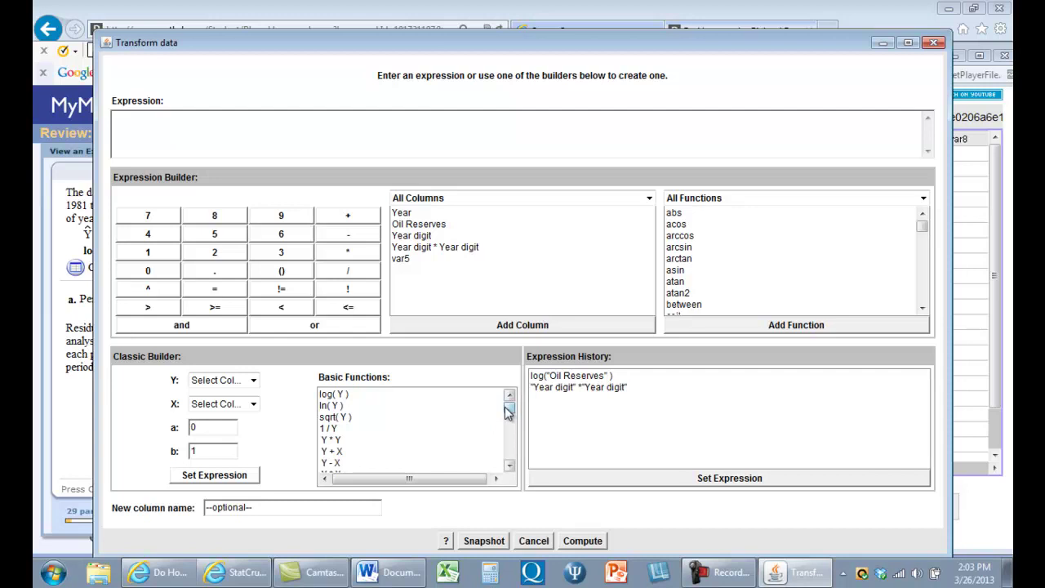
click(509, 438)
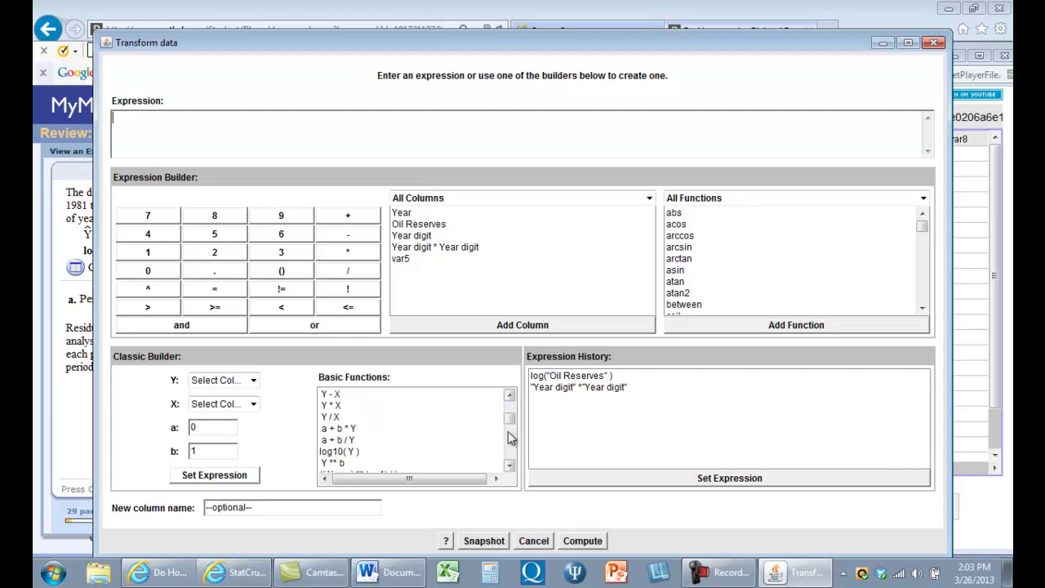
click(356, 453)
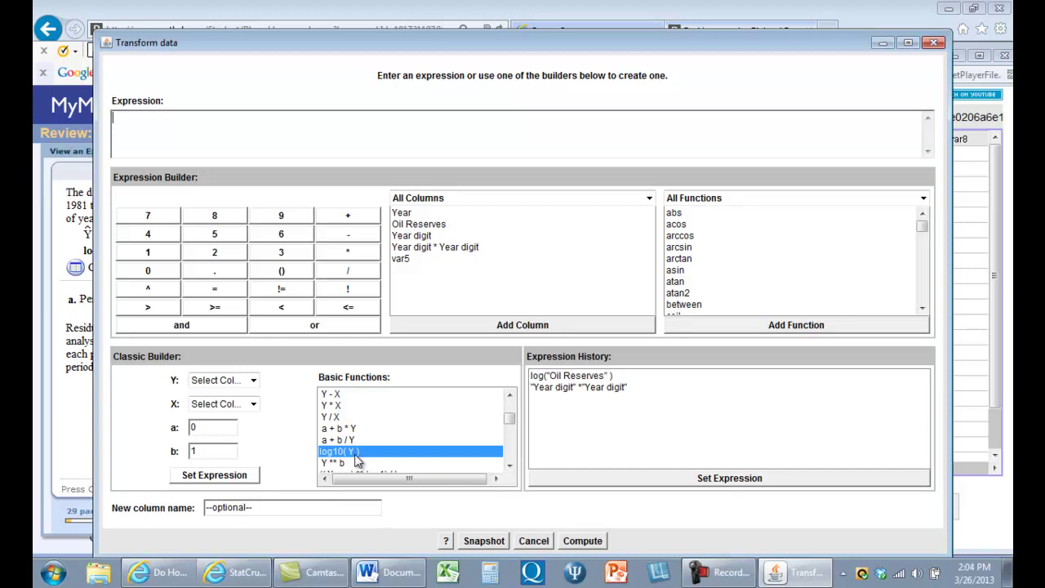
click(253, 380)
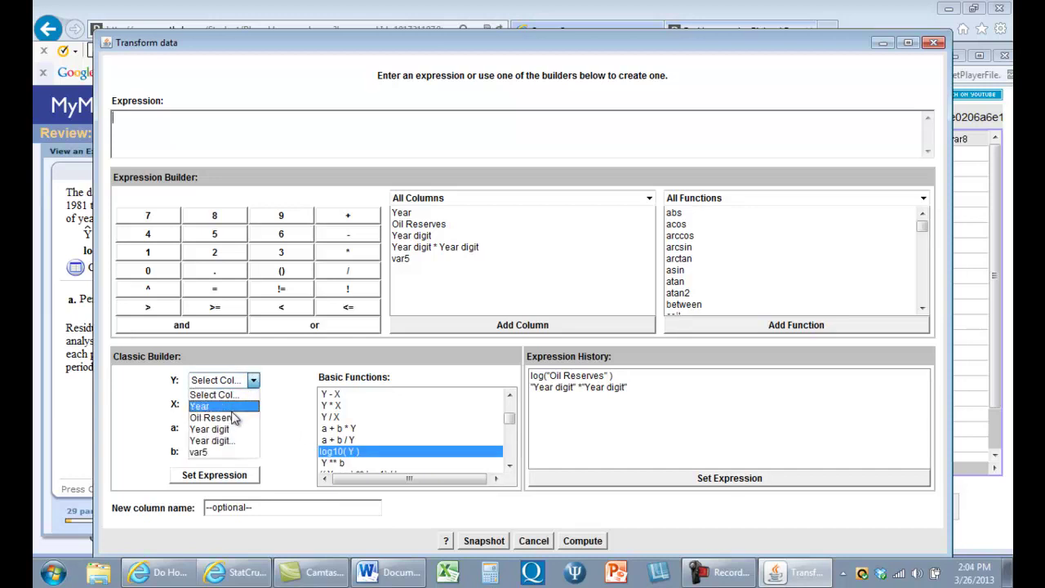
click(243, 417)
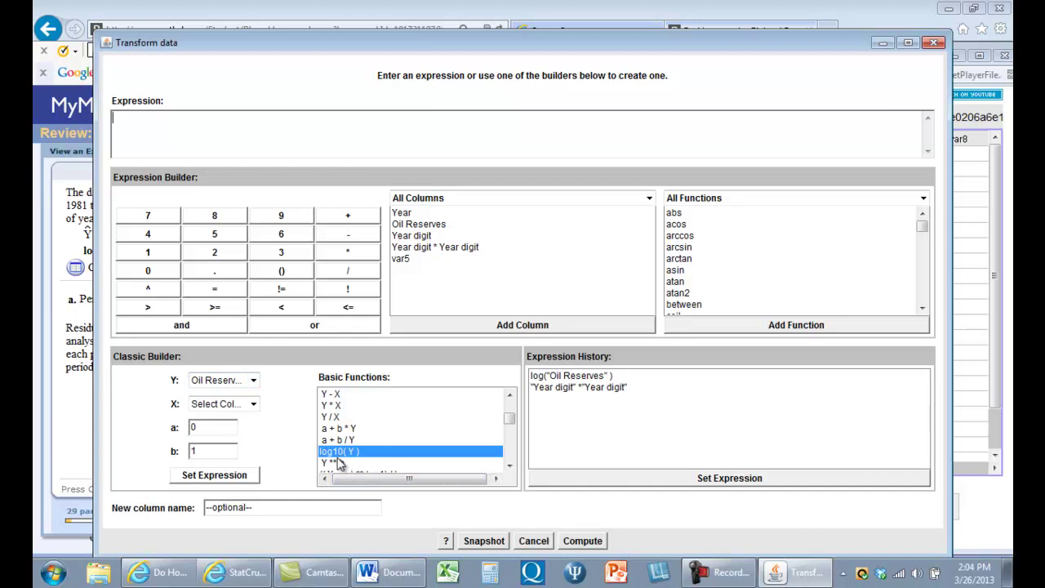
click(237, 480)
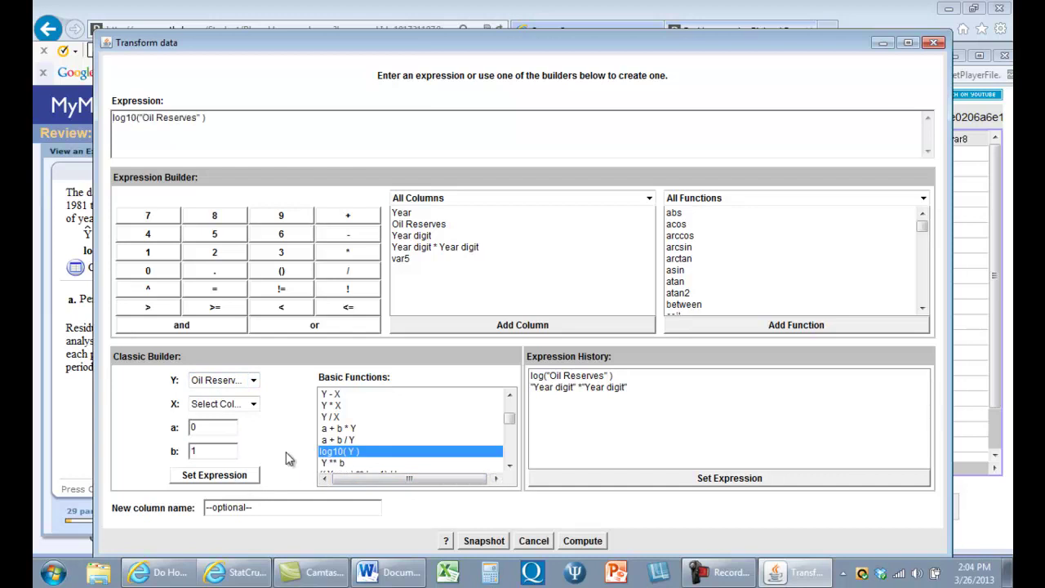
click(582, 541)
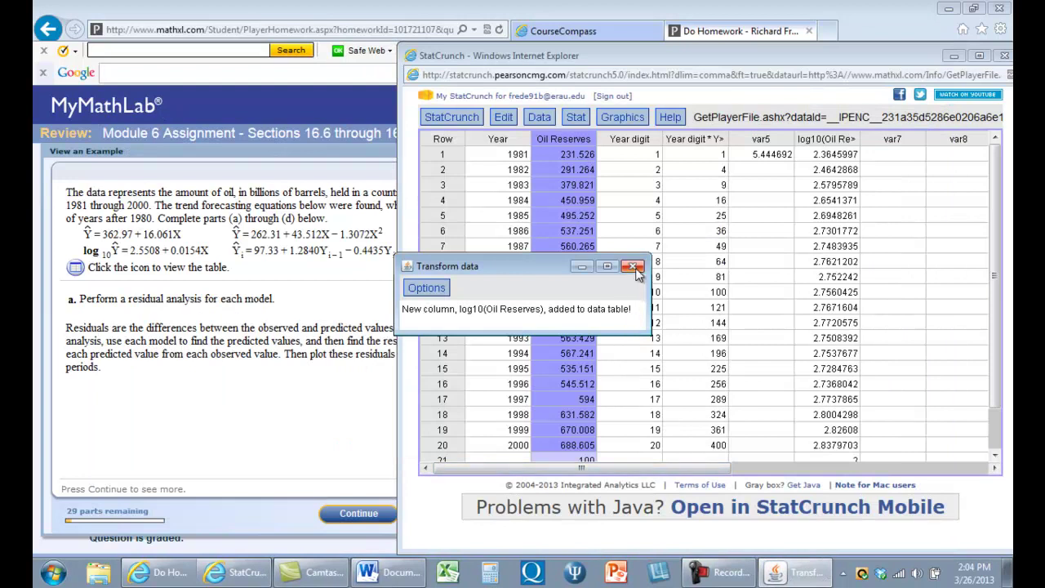
click(633, 266)
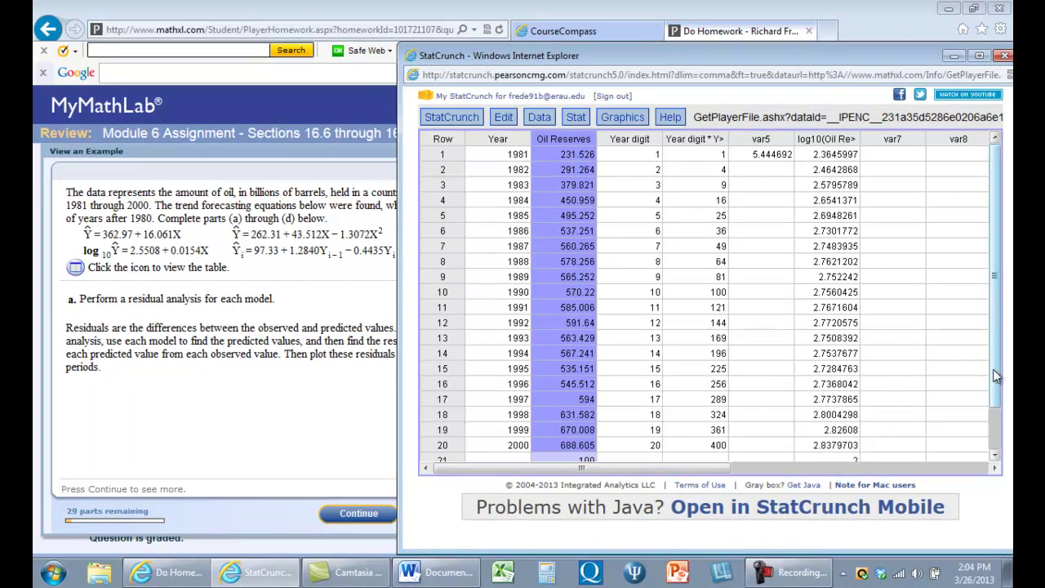
Check row 21's log10 value next to its Oil Reserves value of 100.
drag(996, 388, 996, 428)
click(849, 417)
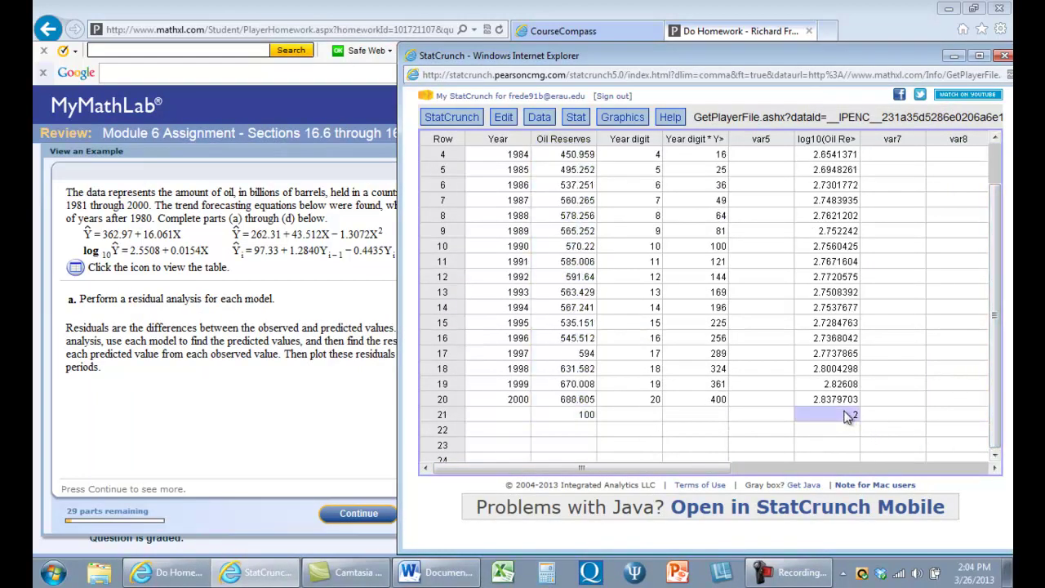
key(Left)
key(Left)
key(Left)
key(Left)
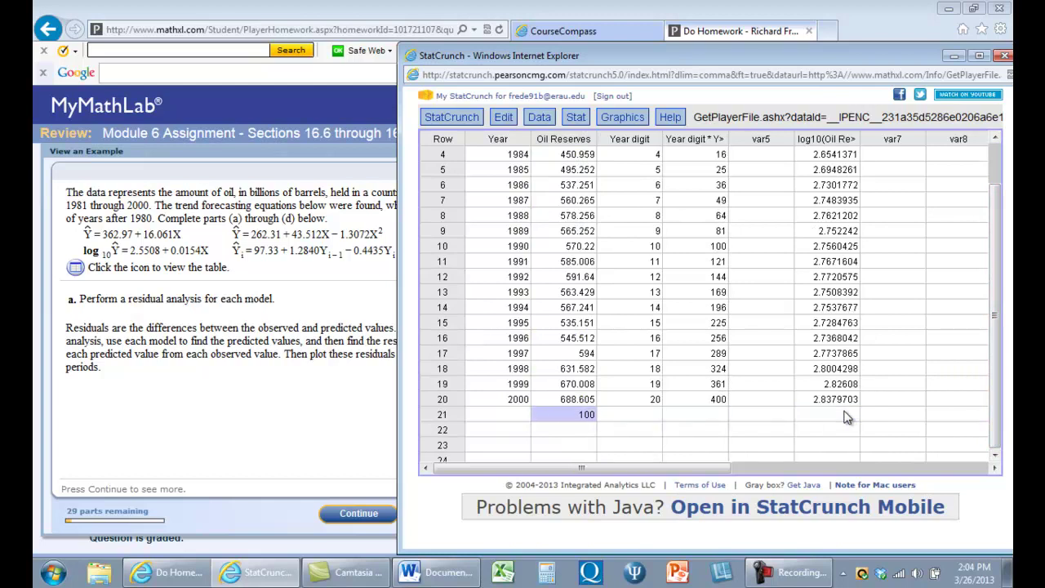
Scroll back to the top of the sheet and bring up the Stat menu.
key(Right)
key(Right)
key(Right)
key(Right)
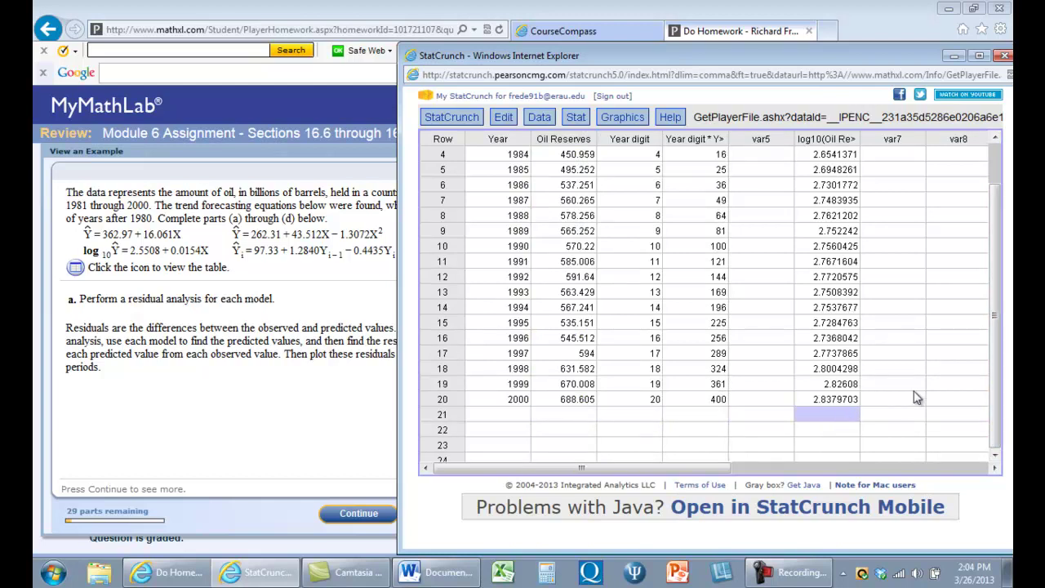
scroll(988, 343, up, 1)
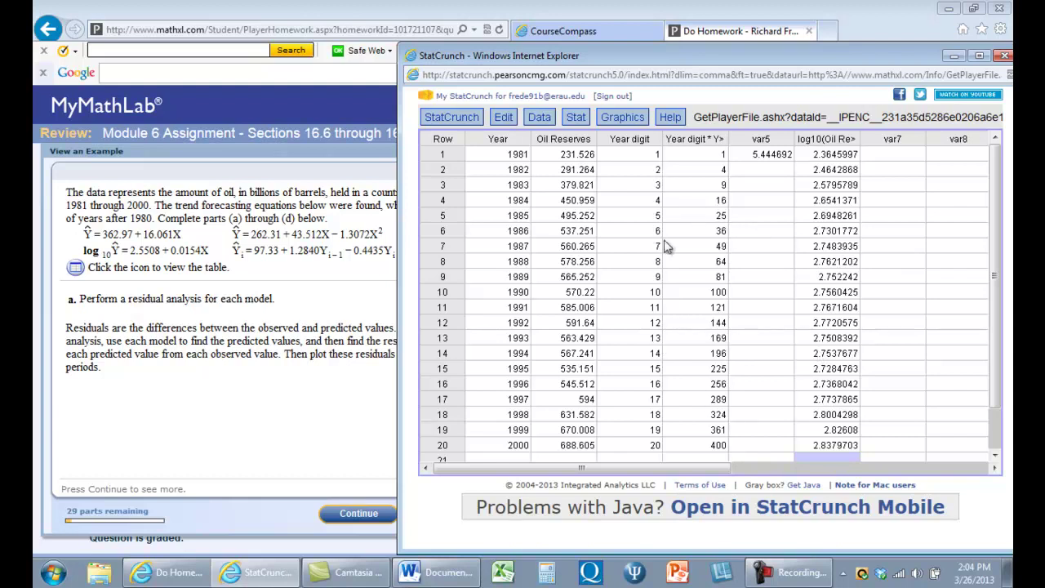
click(542, 121)
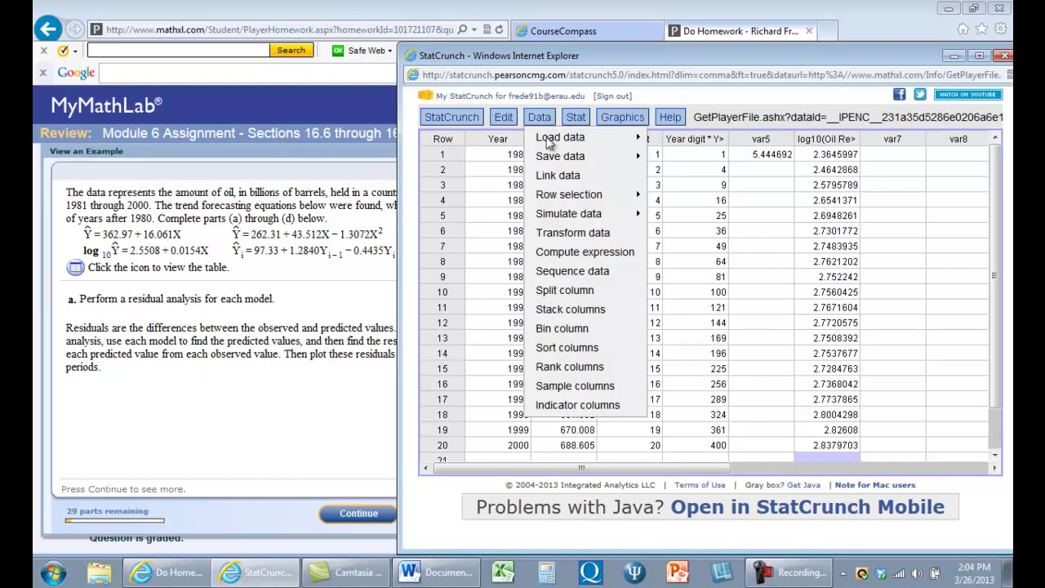
click(575, 122)
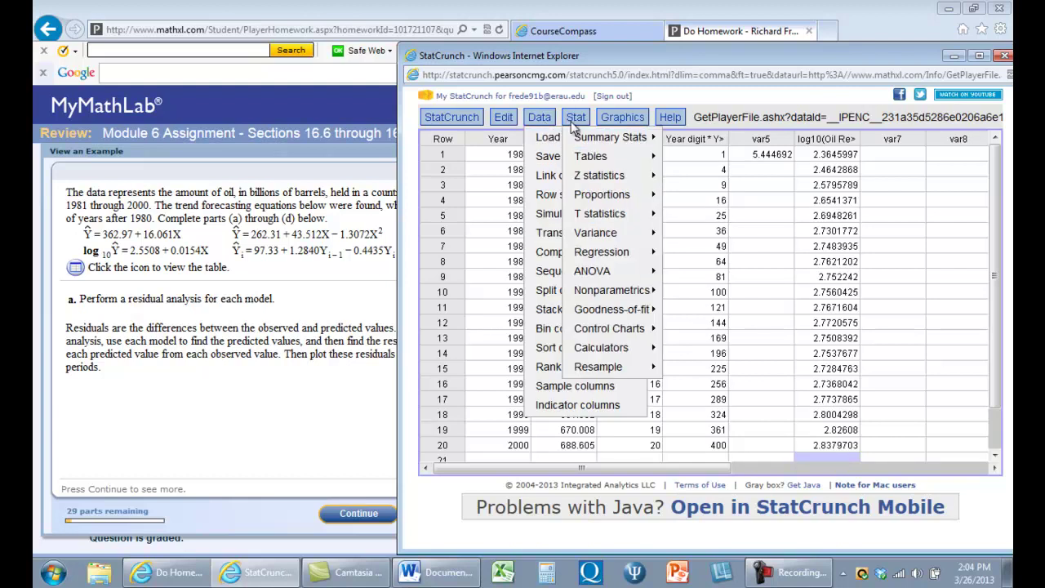
Start a Simple Linear regression with Year digit as X and log10(Oil Reserves) as Y.
mouse_move(635, 255)
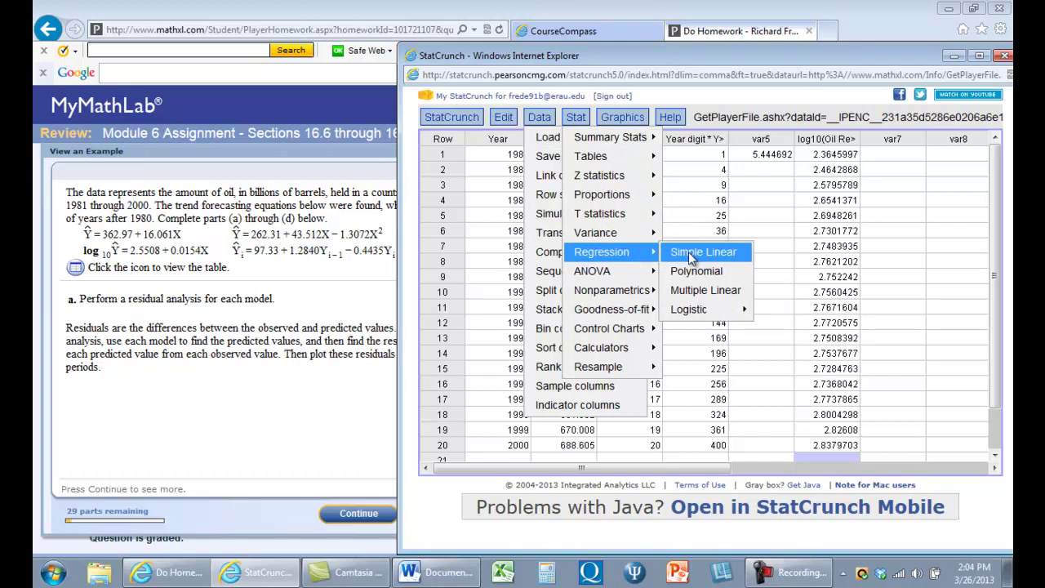
click(688, 252)
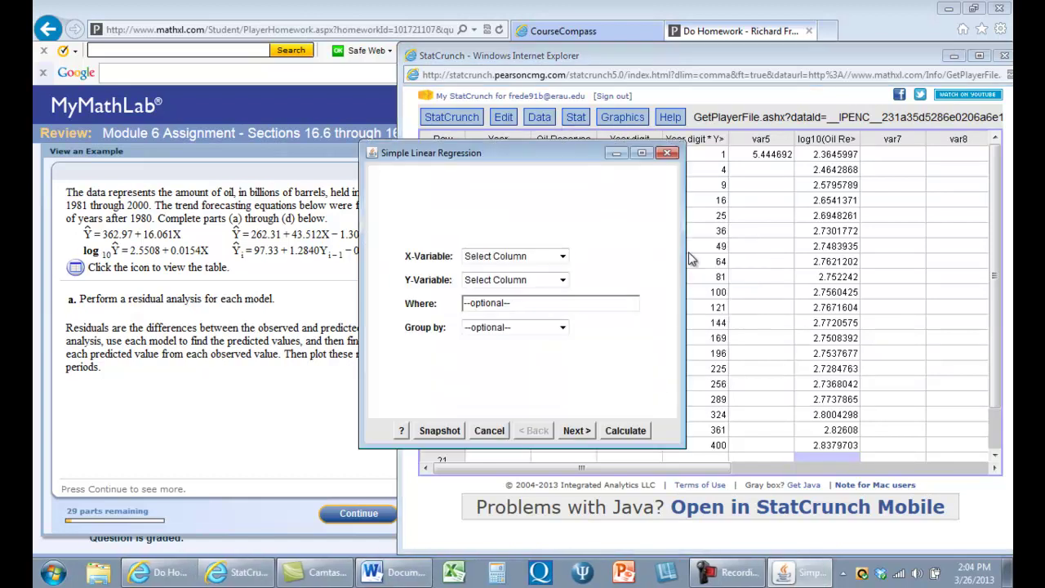
click(562, 256)
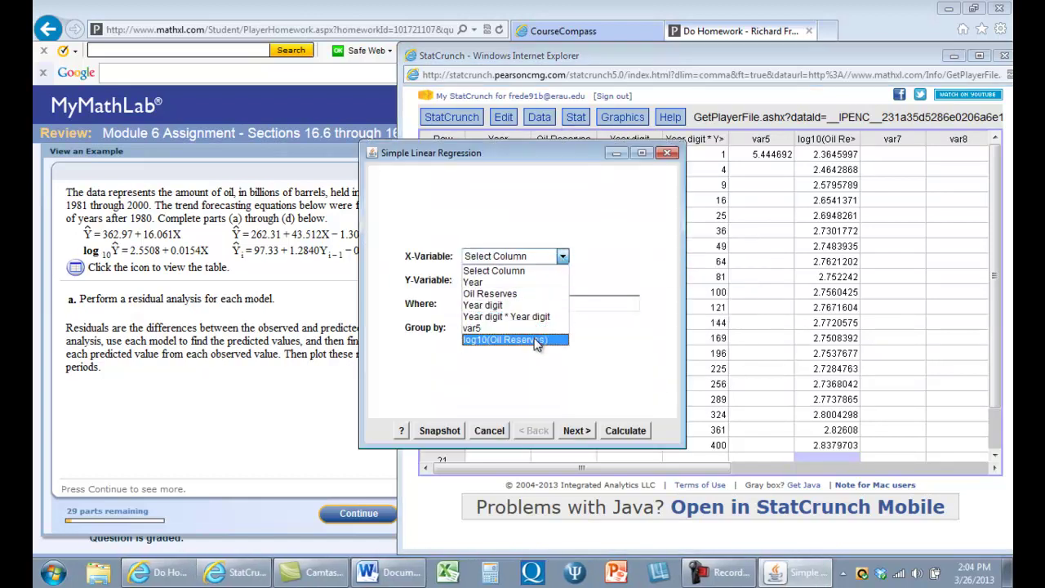
click(537, 344)
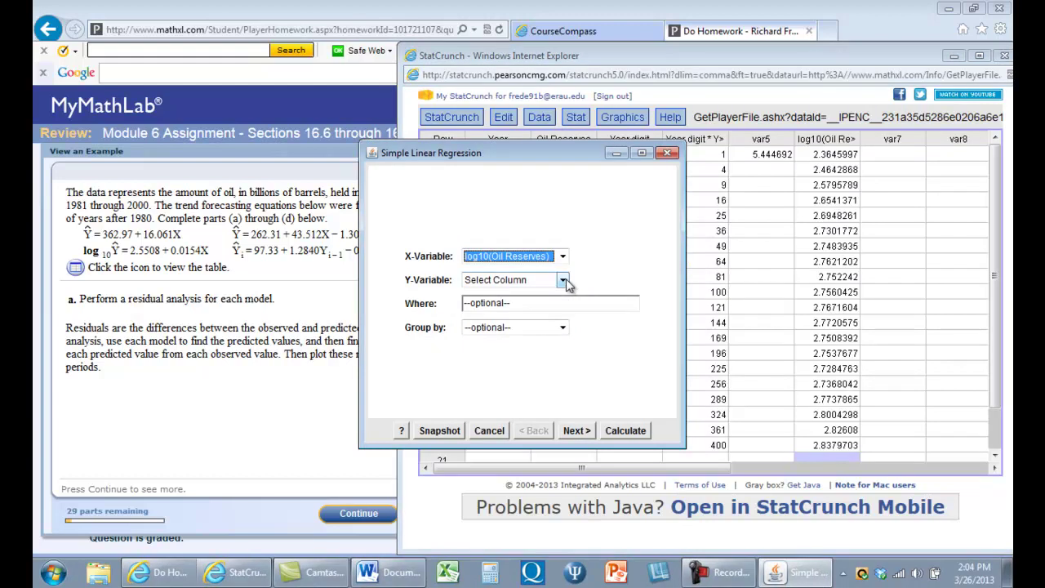
click(563, 280)
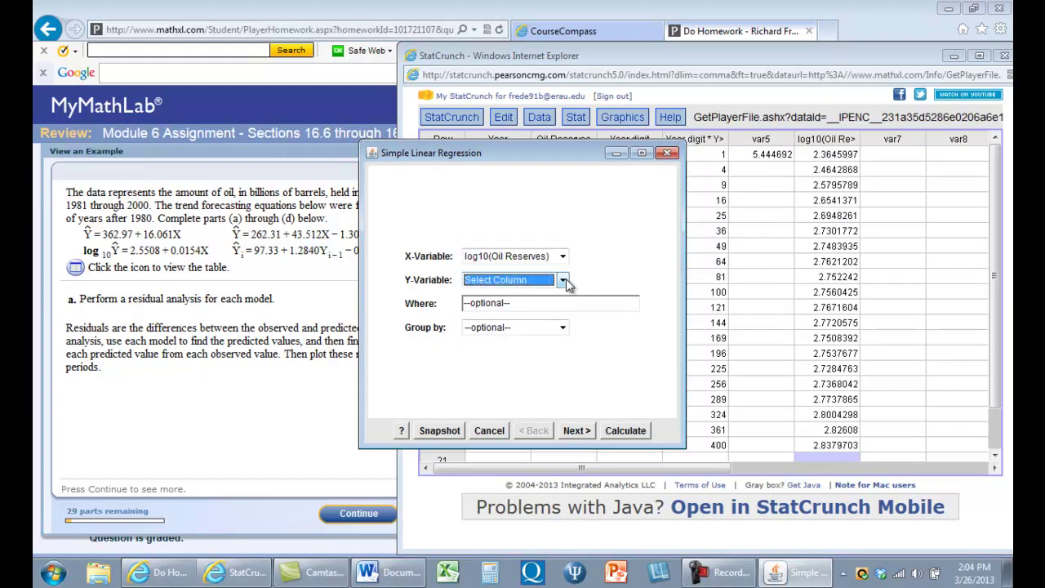
click(562, 280)
click(549, 364)
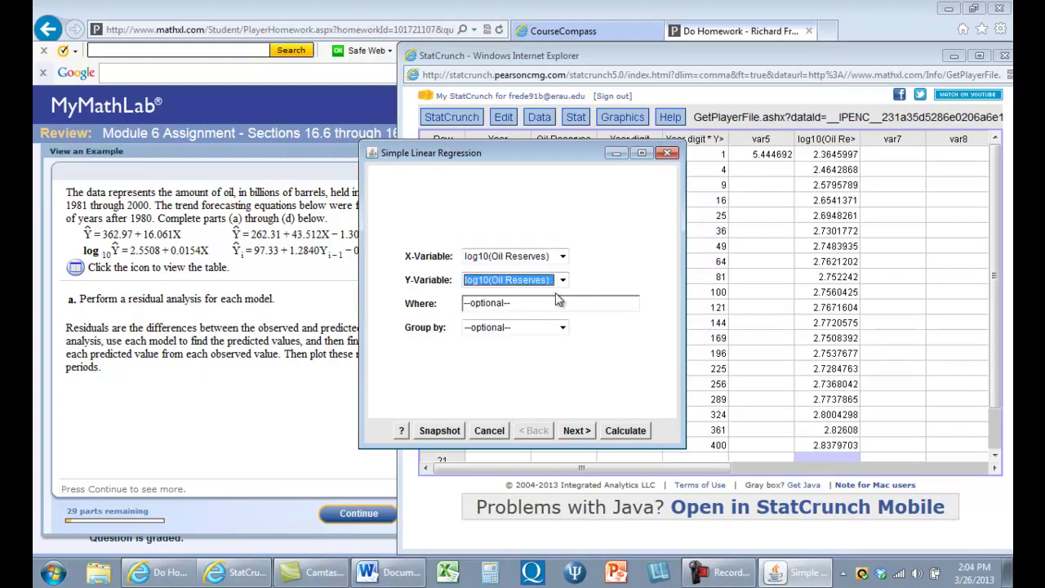
click(563, 256)
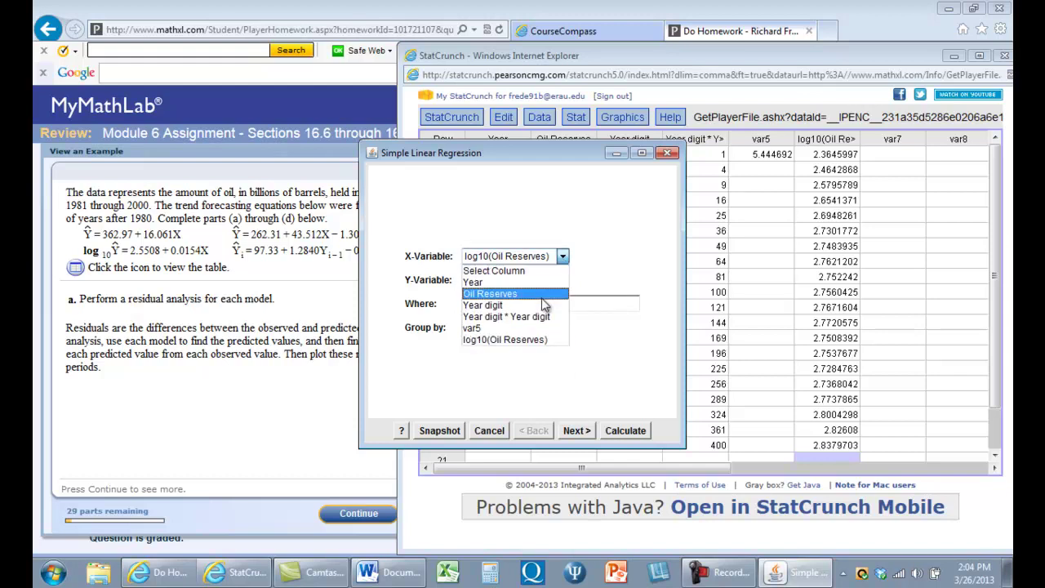
click(530, 305)
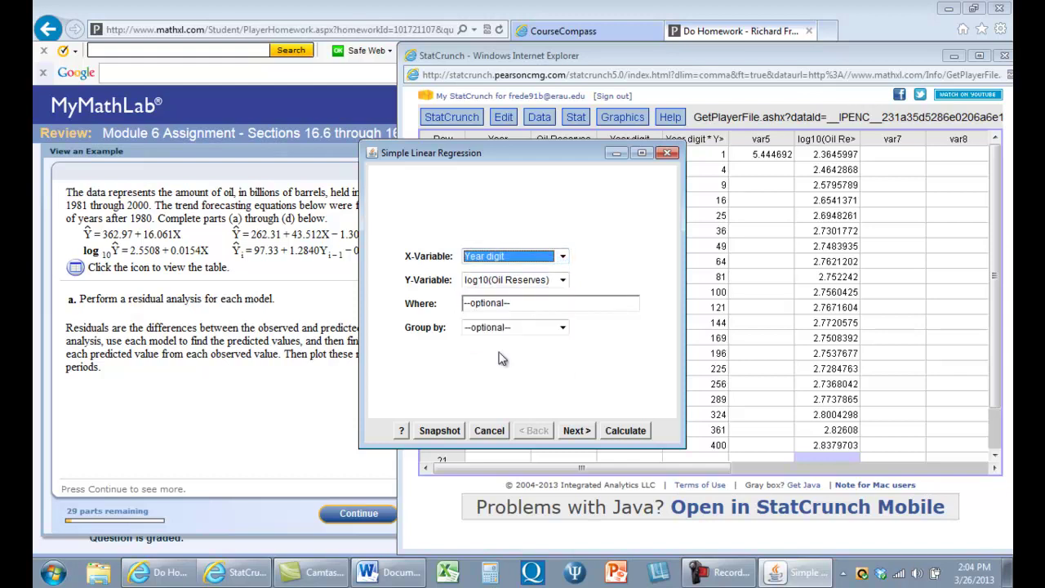
Calculate the regression (2.5507603 + 0.0154217705·Year digit, R² 0.6031), then close the results.
click(625, 431)
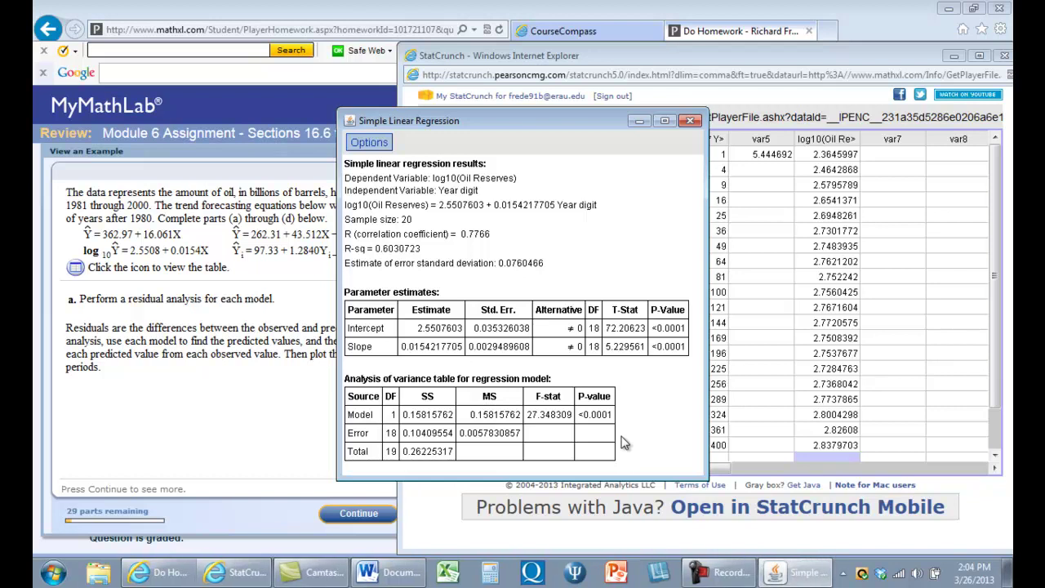
drag(539, 122, 614, 100)
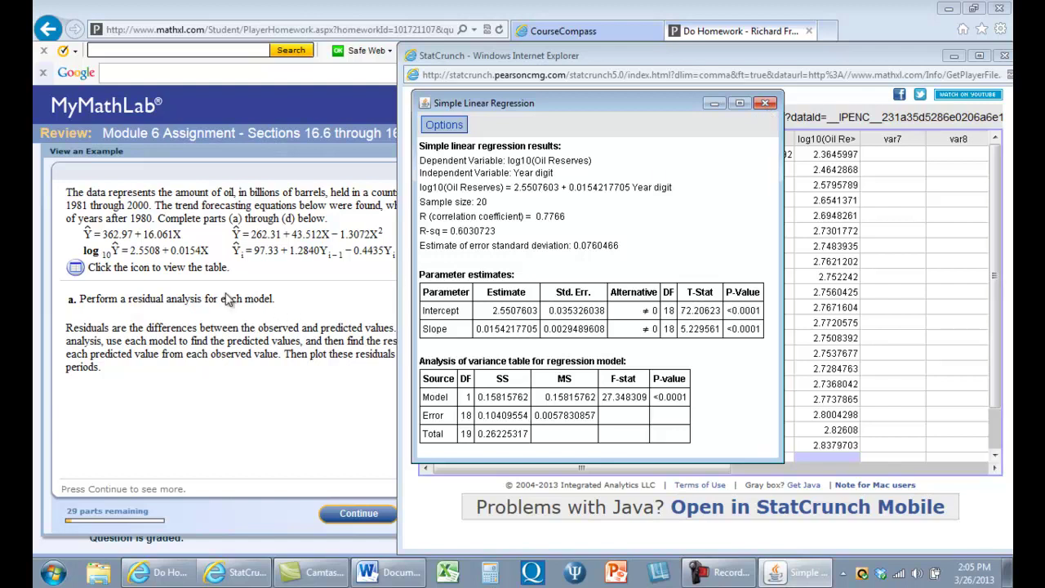
click(768, 102)
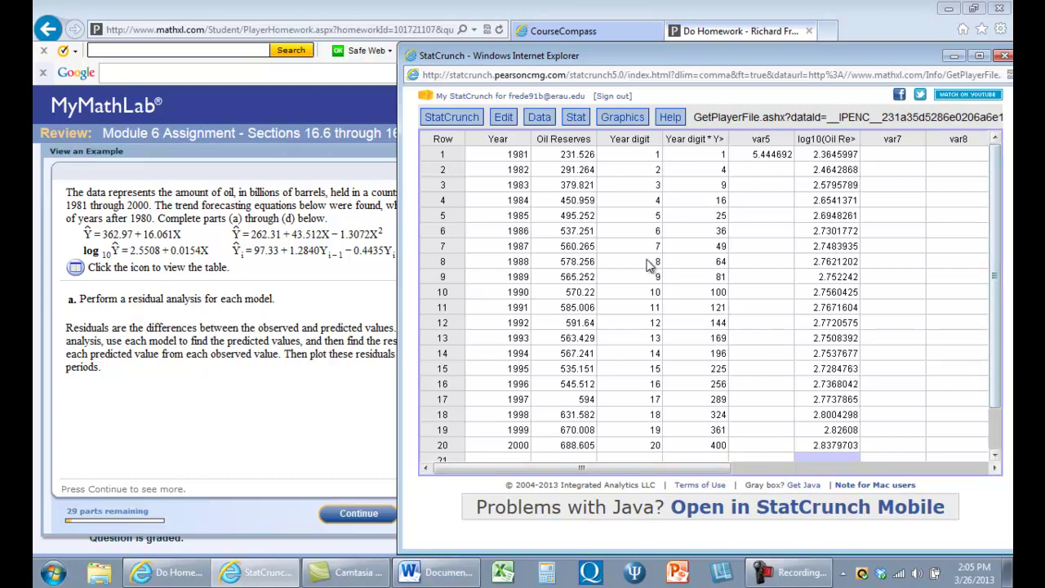
Paste the Oil Reserves values (rows 1–20) into var7 row 1, var8 row 2 and var9 row 3.
drag(582, 163, 577, 238)
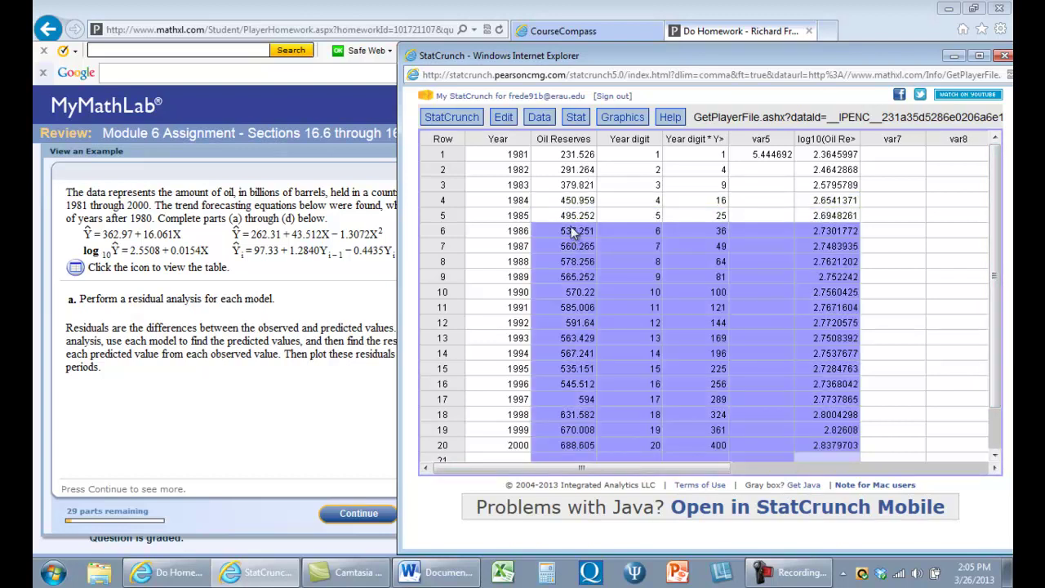
drag(568, 157, 558, 443)
key(ctrl+c)
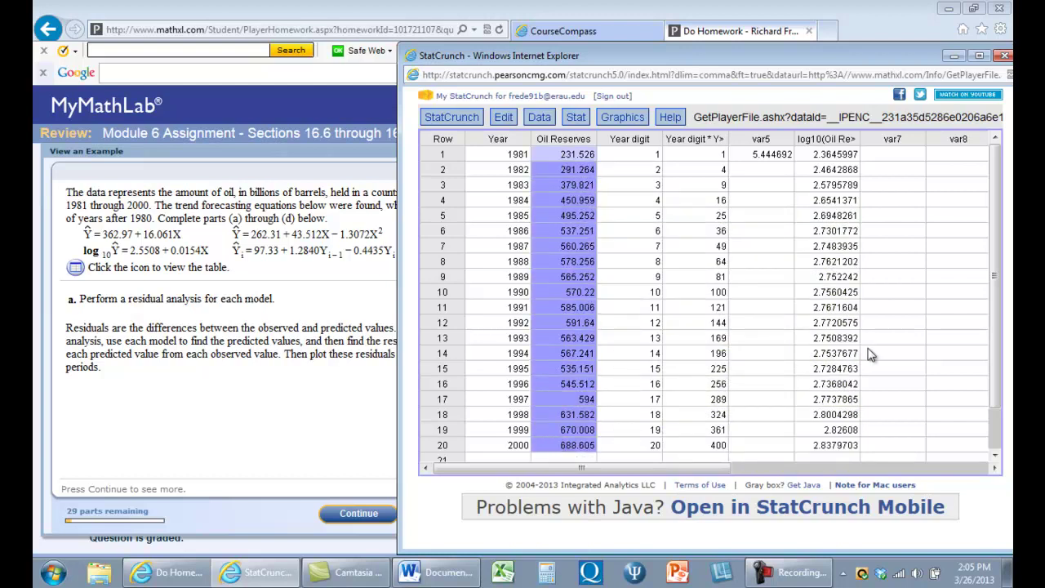
click(905, 158)
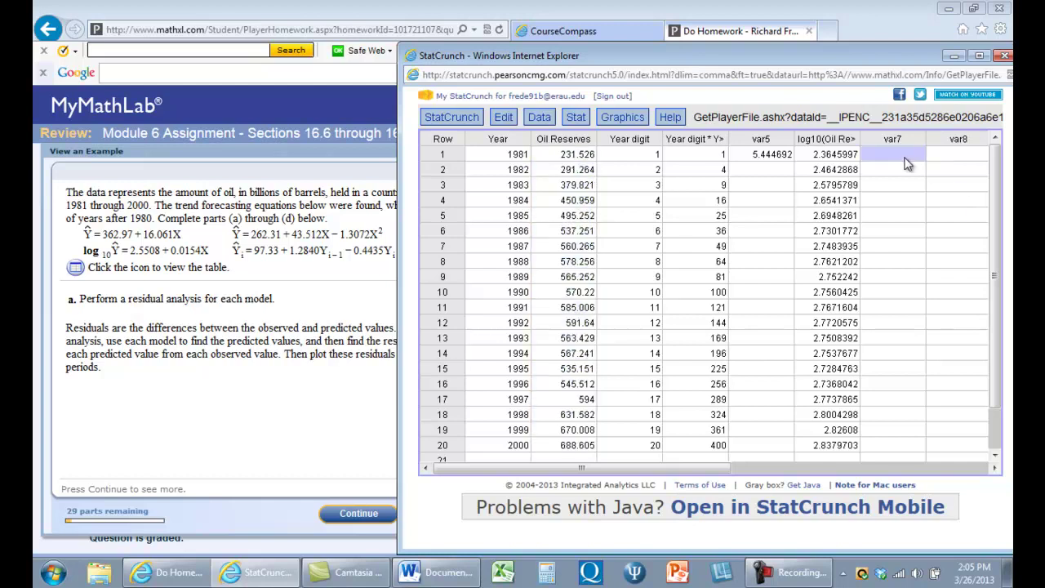
key(ctrl+v)
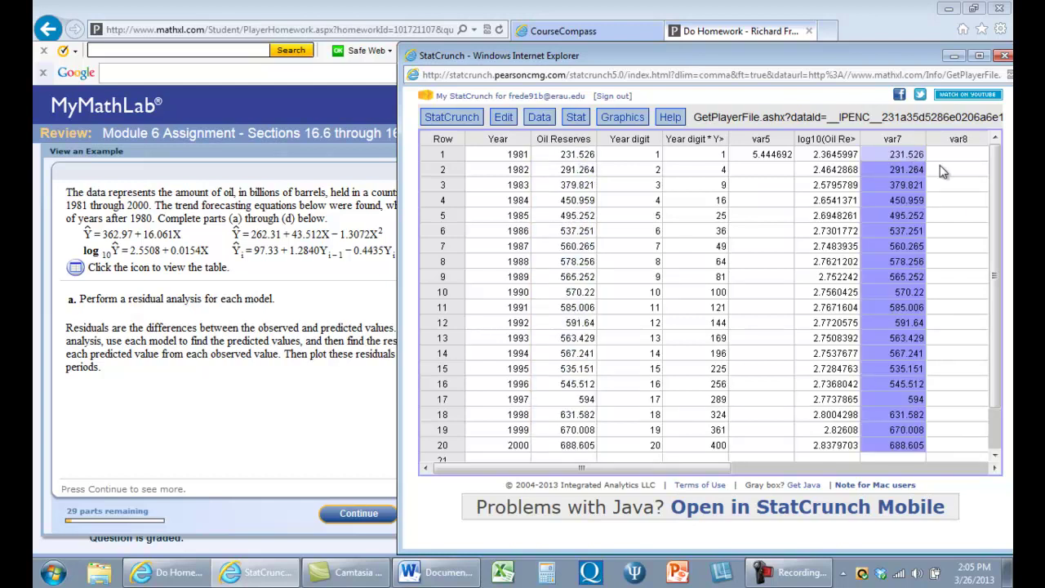
click(943, 170)
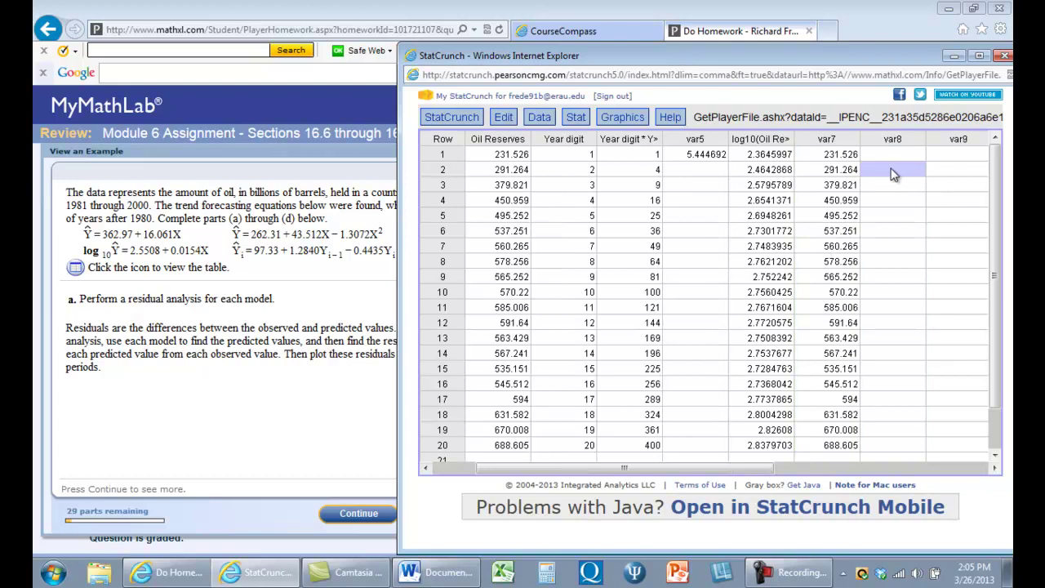
key(ctrl+v)
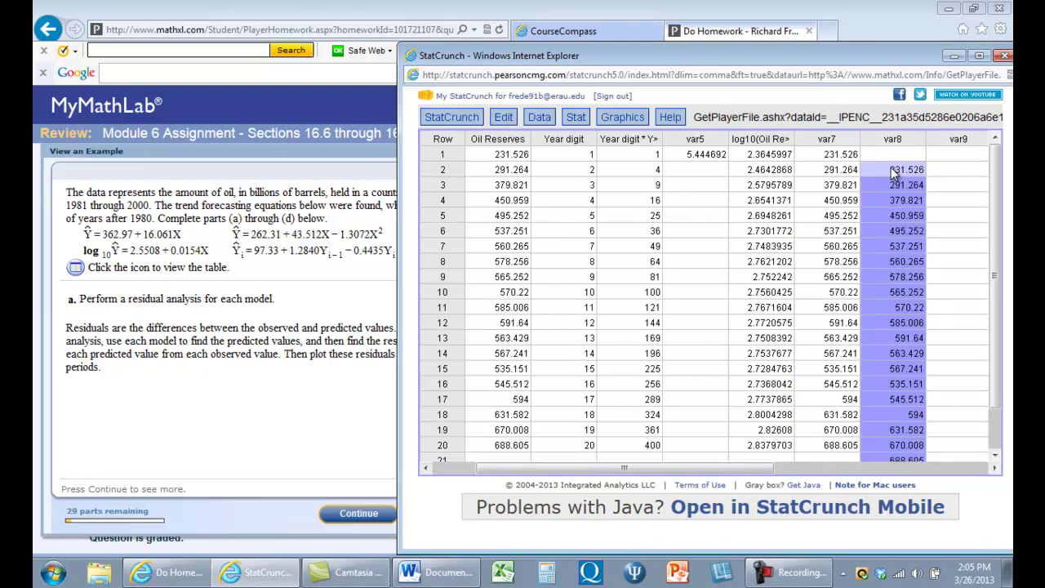
click(939, 188)
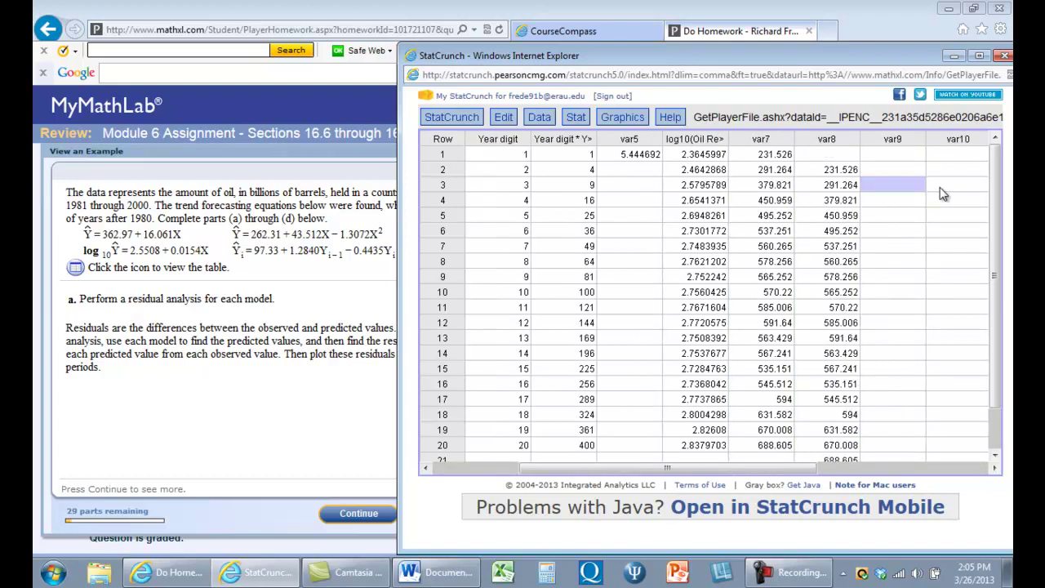
key(ctrl+v)
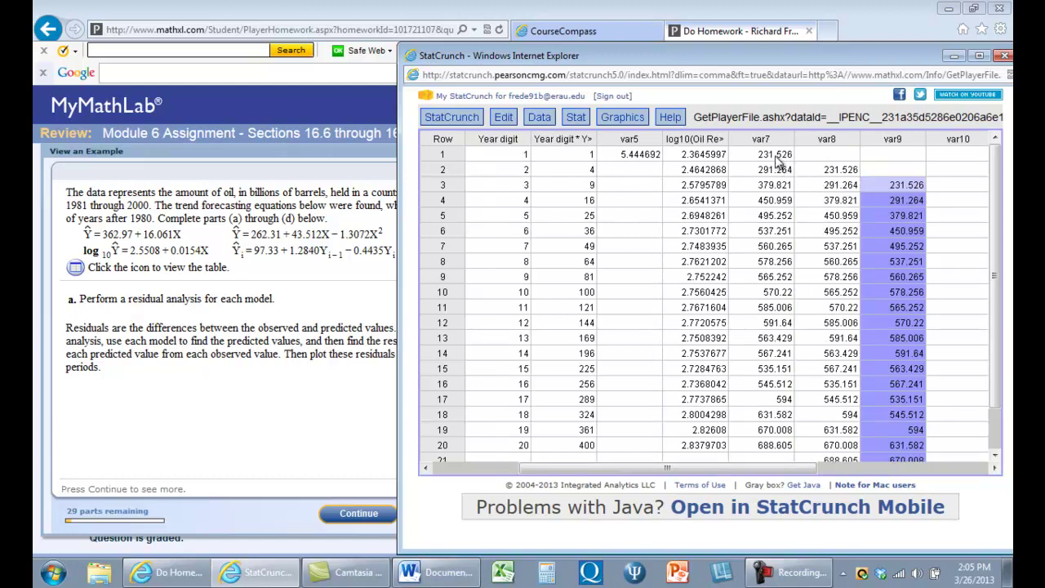
Clear the leftover values in rows 1–2 and the overflow cells in var8 and var9 rows 21–22.
click(776, 157)
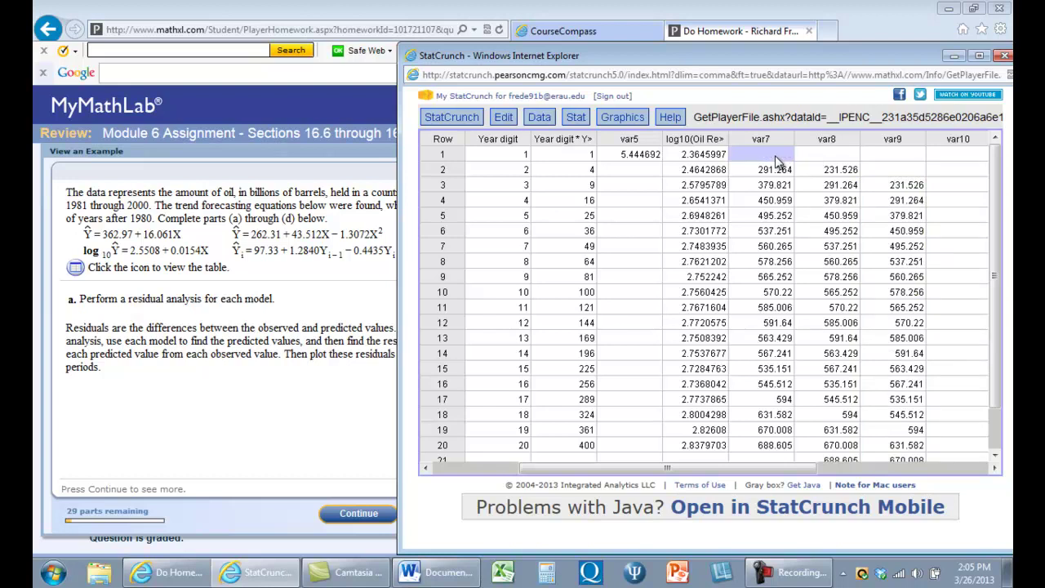
key(Down)
key(Right)
key(Delete)
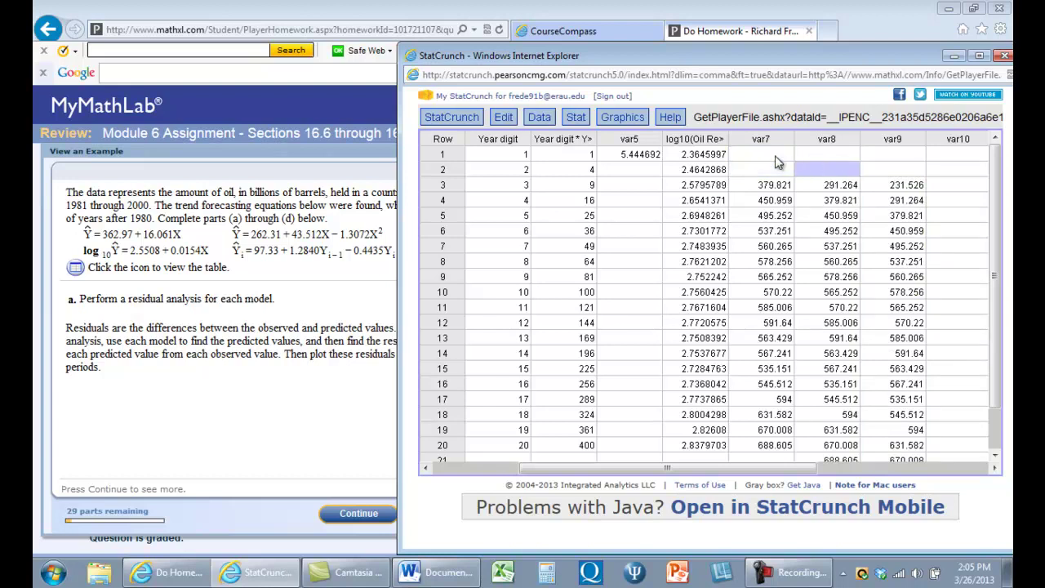
key(Down)
key(Down)
key(Down)
key(Down)
key(Down)
key(Down)
key(Down)
key(Down)
key(Down)
key(Down)
key(Down)
key(Down)
key(Down)
key(Down)
key(Down)
key(Down)
key(Down)
key(Down)
key(Down)
key(Down)
key(Down)
key(Down)
key(Up)
key(Up)
key(Up)
key(Up)
key(Up)
key(Up)
key(Up)
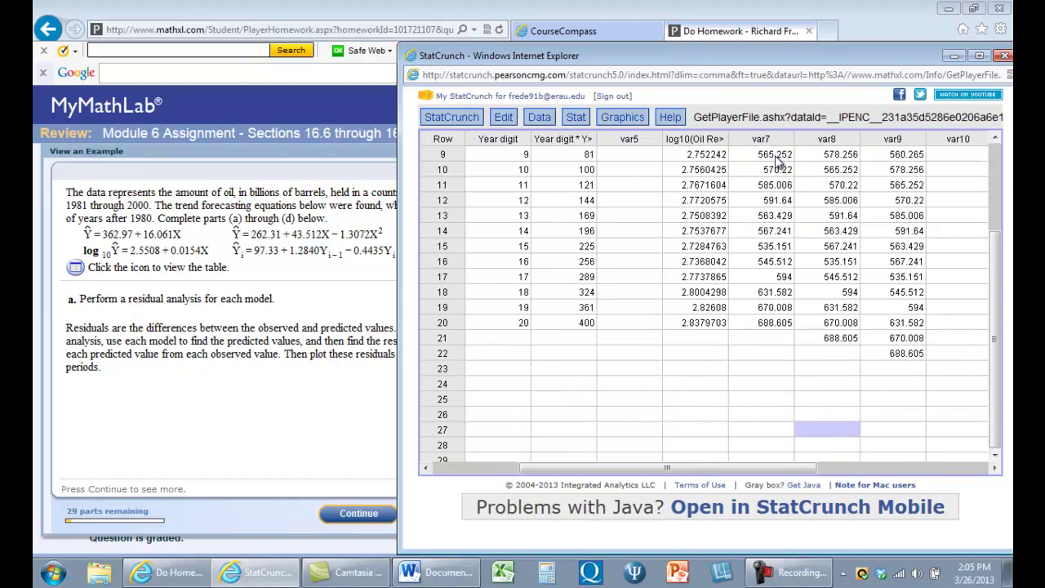
key(Delete)
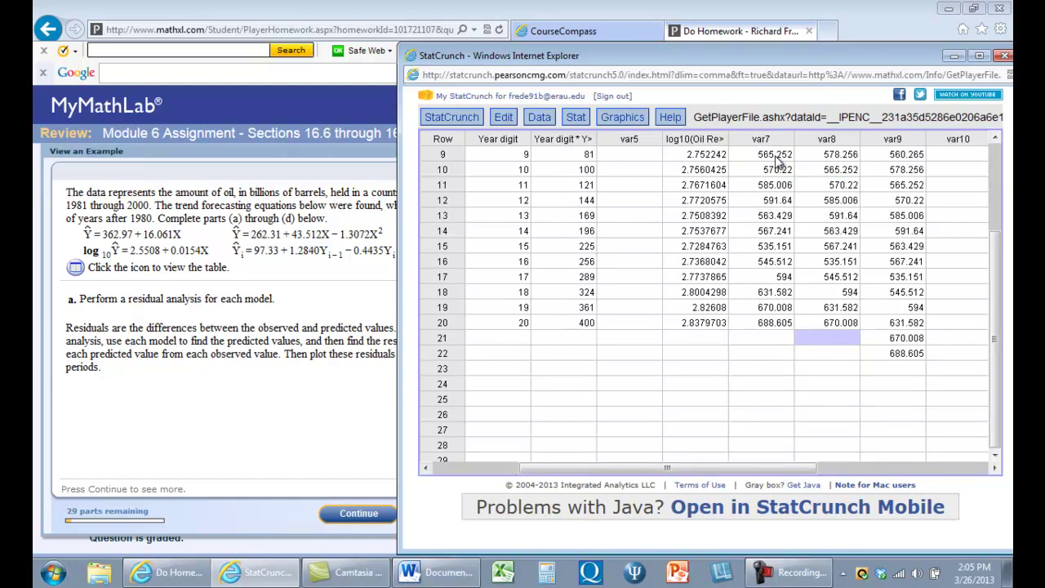
key(Right)
key(Delete)
key(Down)
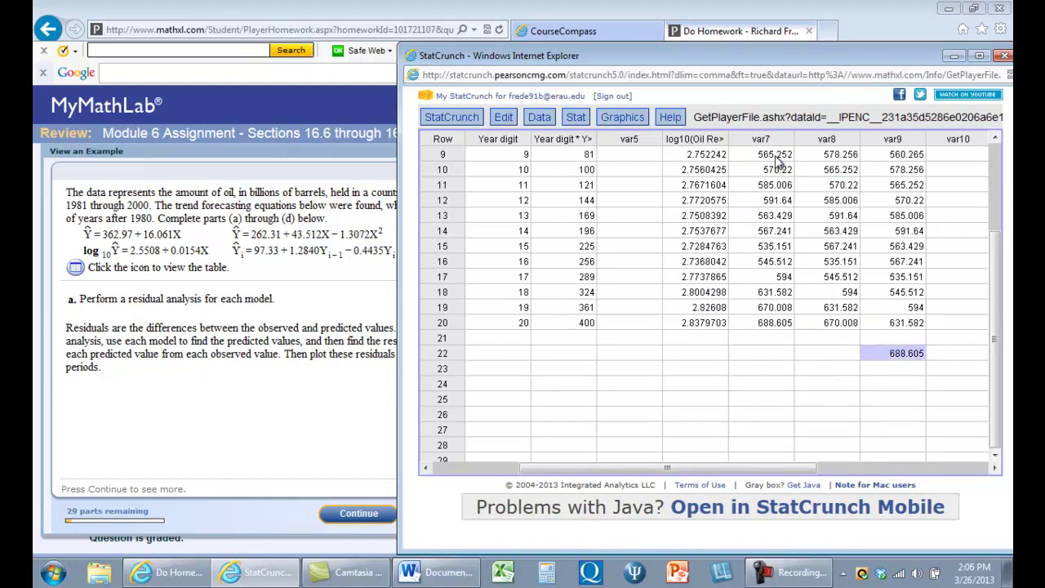
key(Delete)
Move the var7–var9 block from rows 3–20 up so it fills rows 1–18.
drag(900, 325, 772, 189)
key(ctrl+c)
key(Delete)
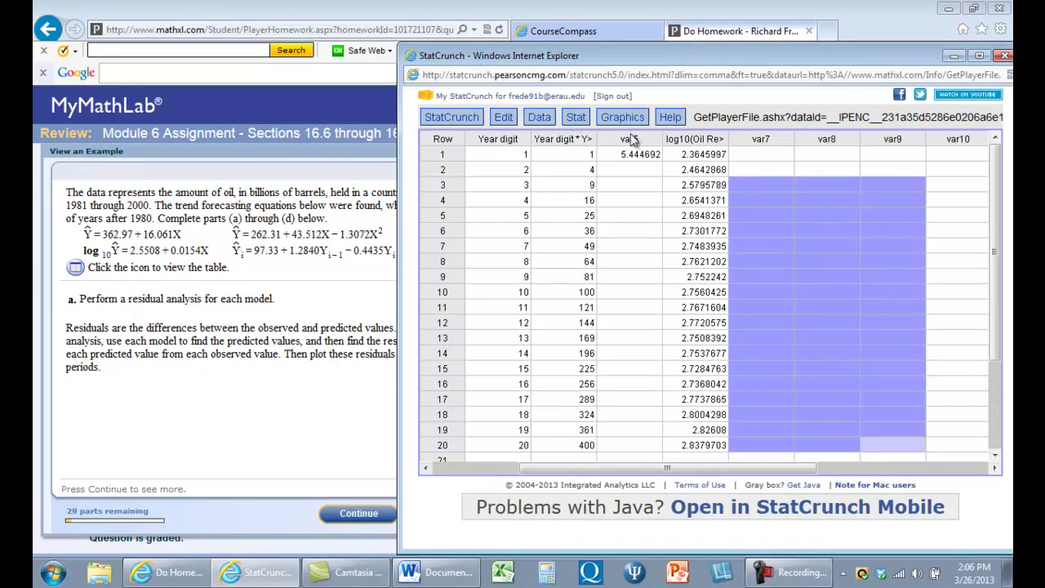
click(750, 162)
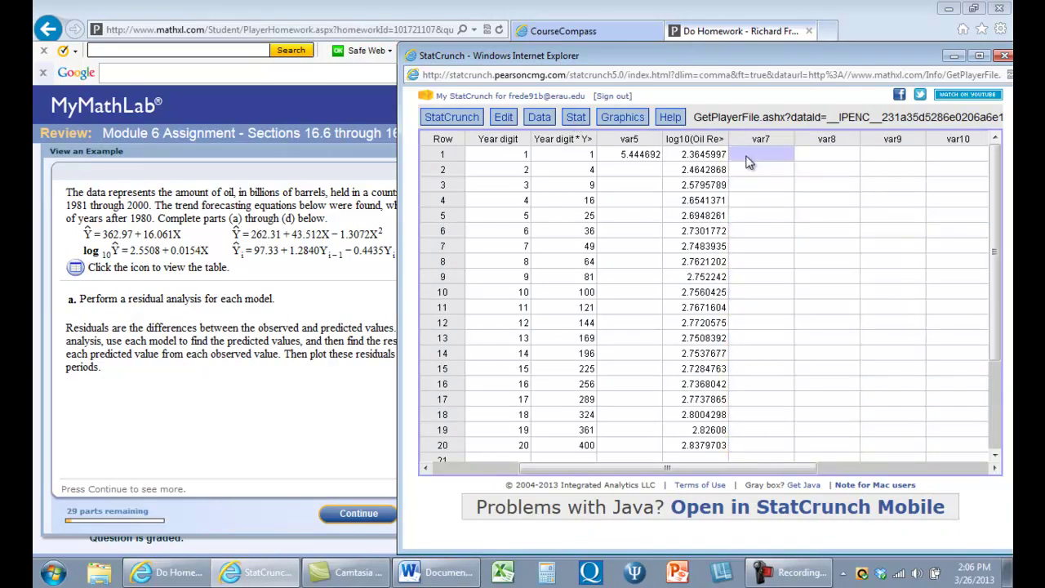
key(ctrl+v)
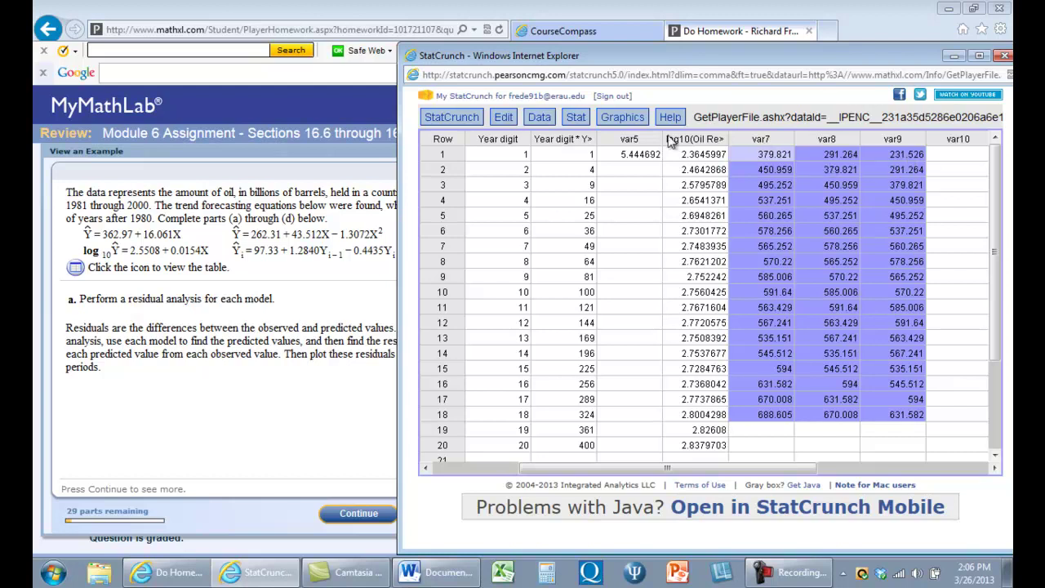
Run a multiple linear regression of var7 on var8 and var9, giving R² 0.9282.
click(575, 119)
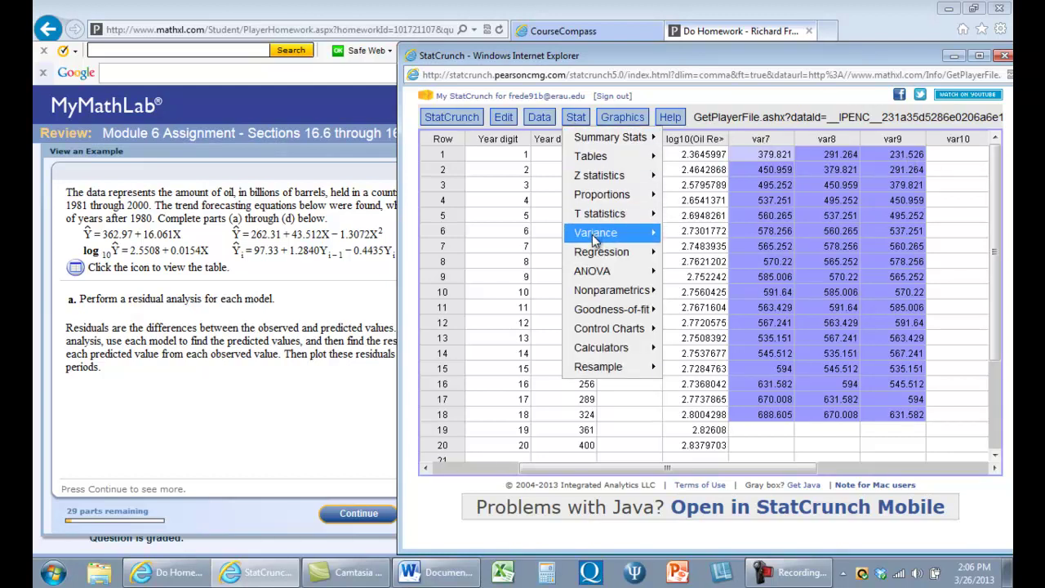
mouse_move(600, 253)
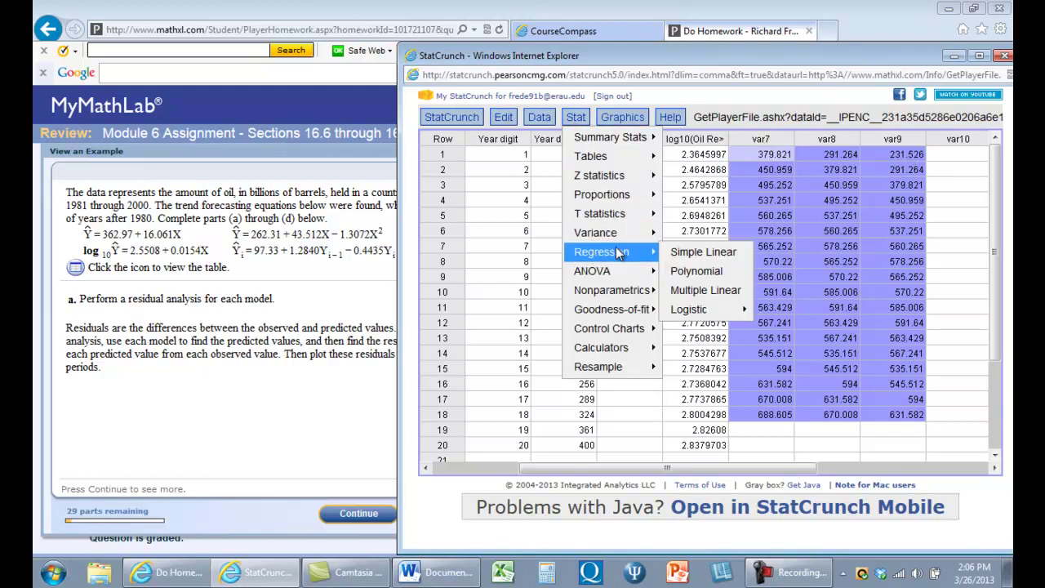
click(708, 290)
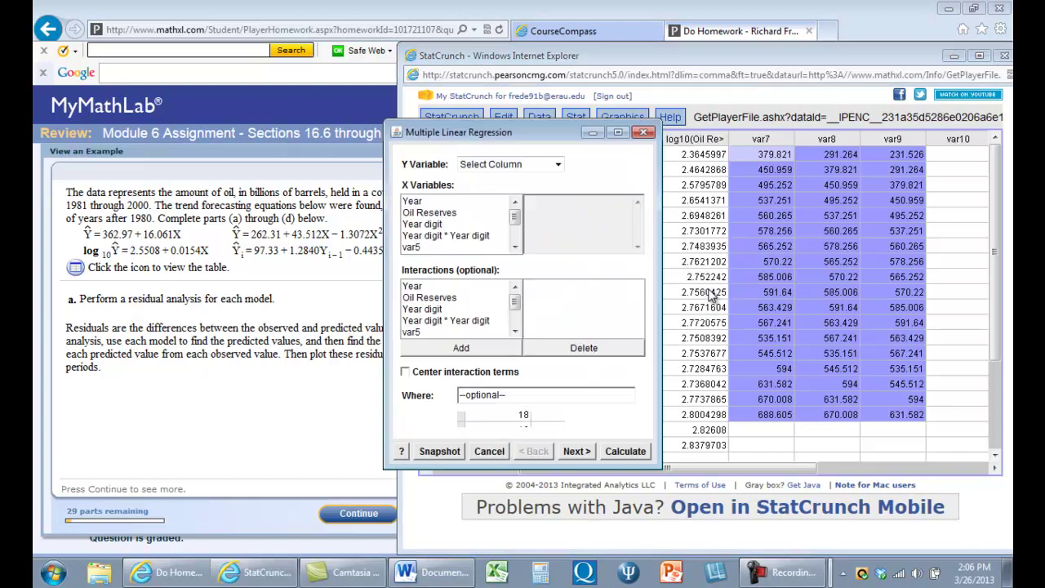
click(558, 167)
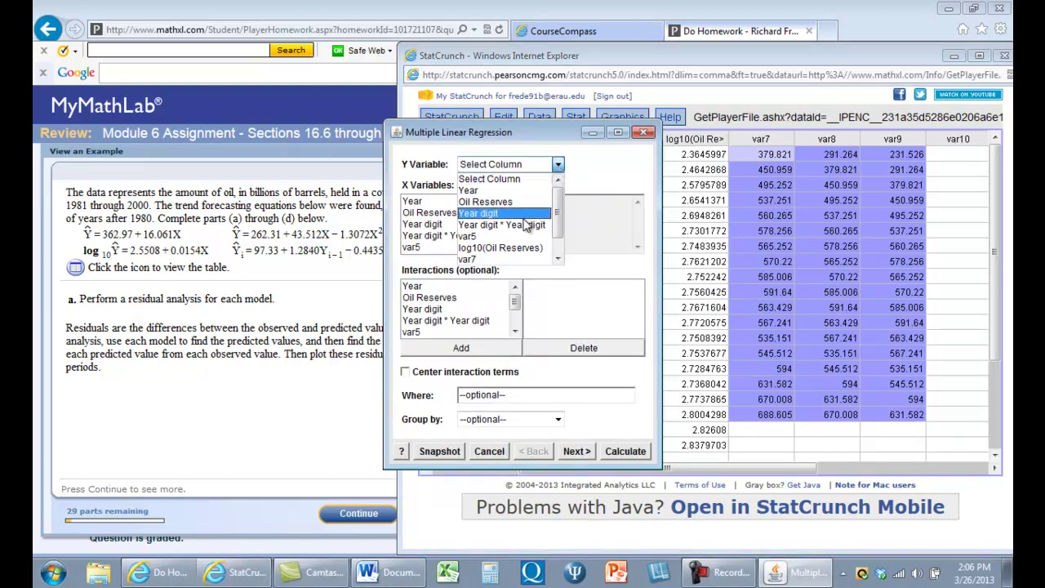
click(532, 262)
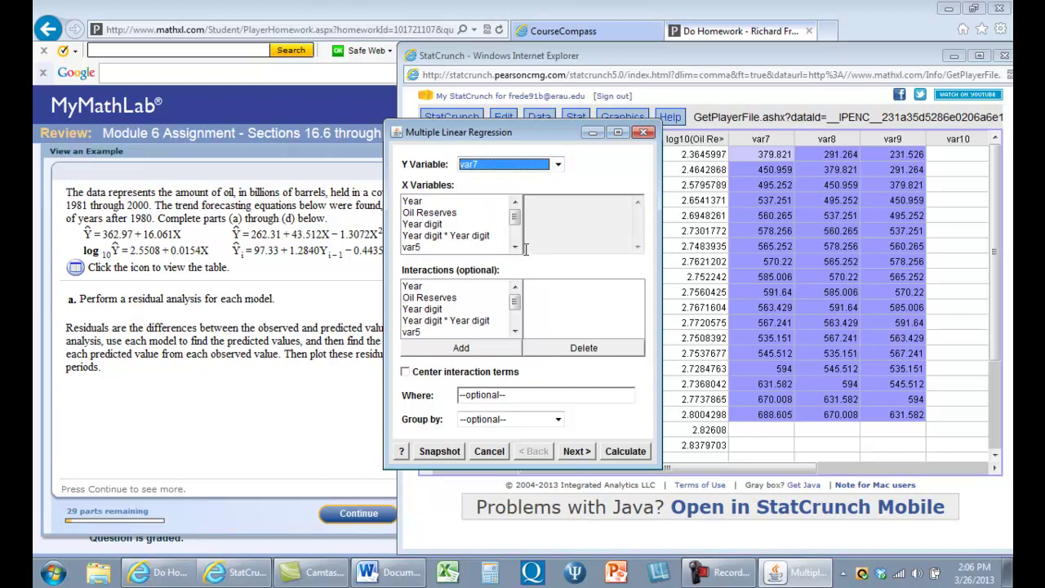
click(516, 237)
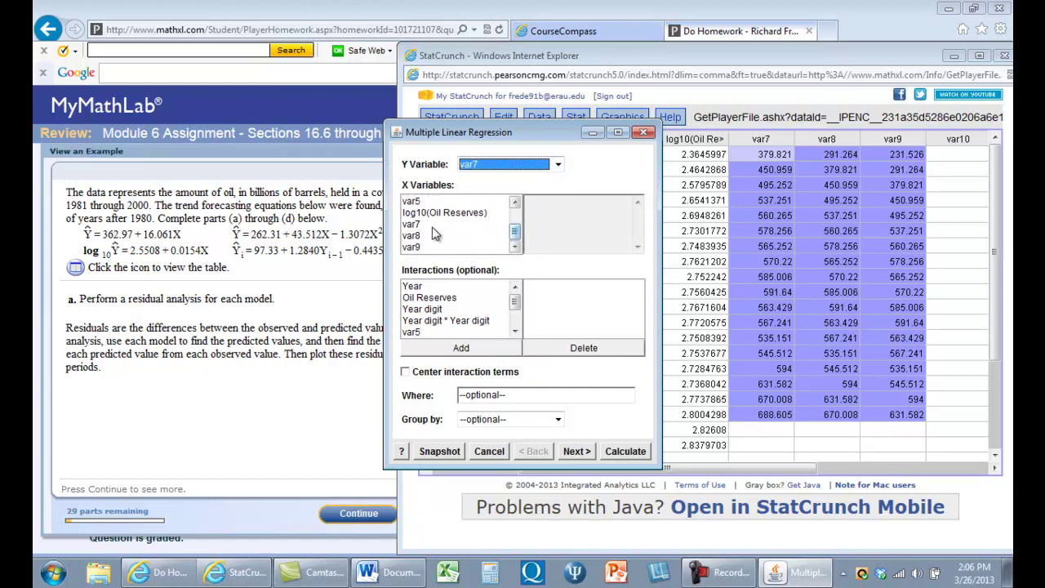
click(415, 236)
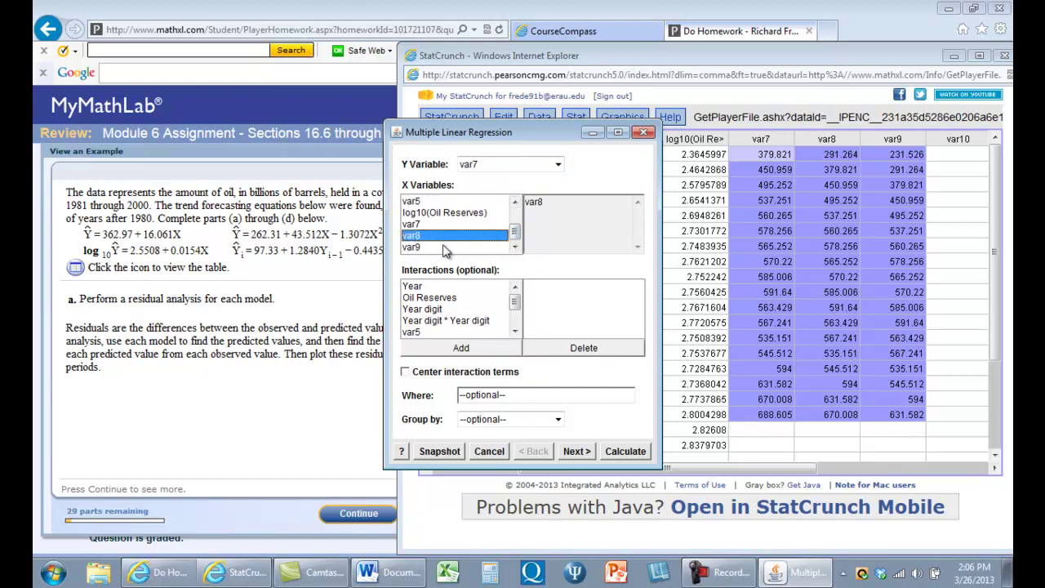
ctrl+click(443, 246)
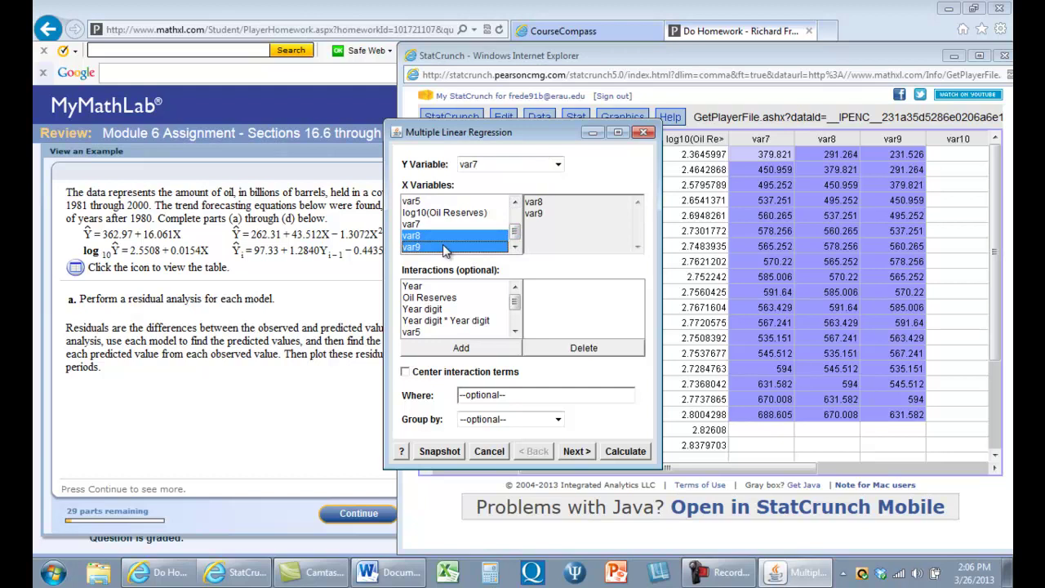
click(608, 450)
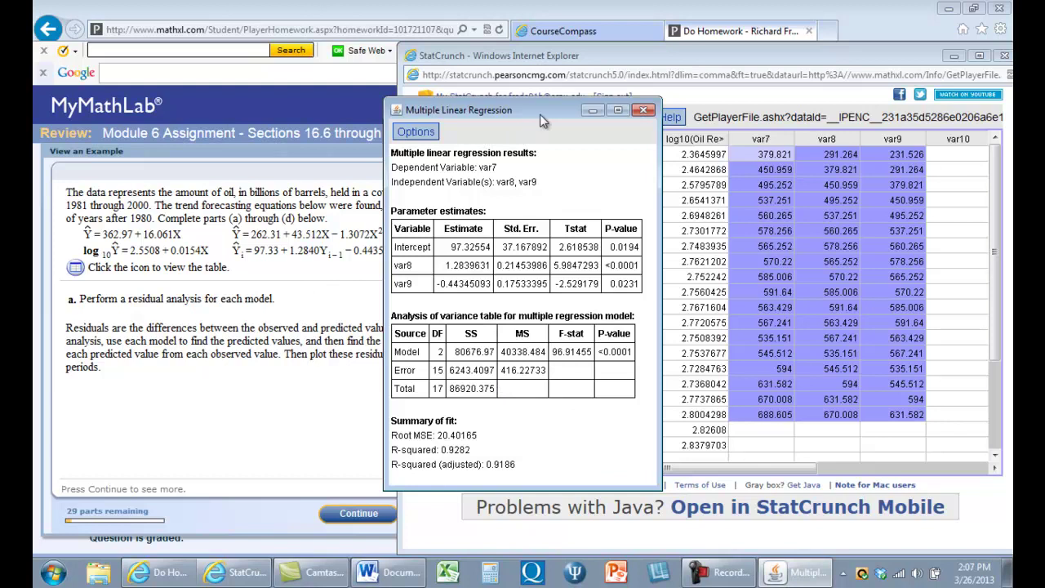
drag(540, 114, 566, 95)
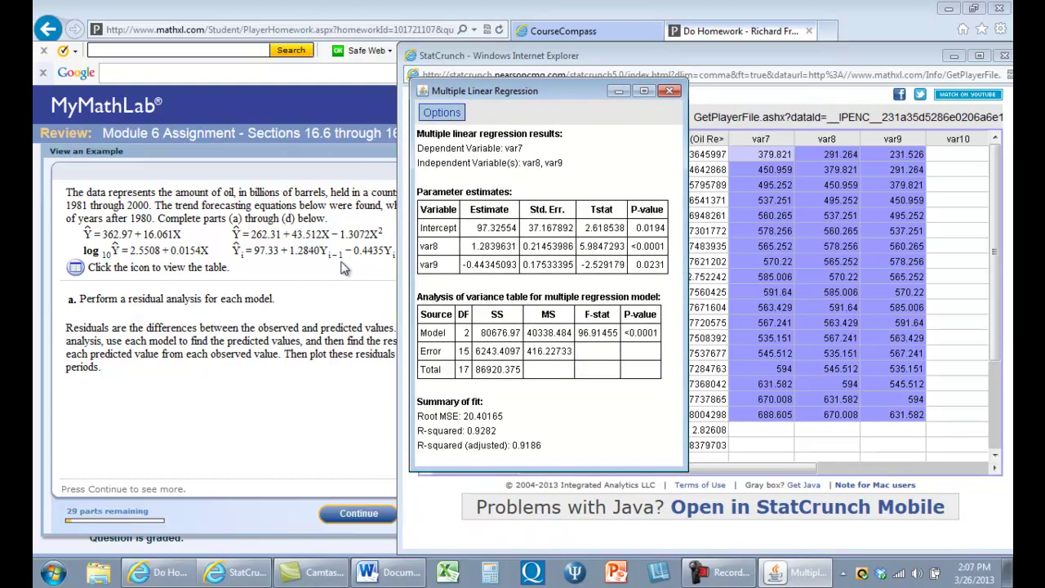